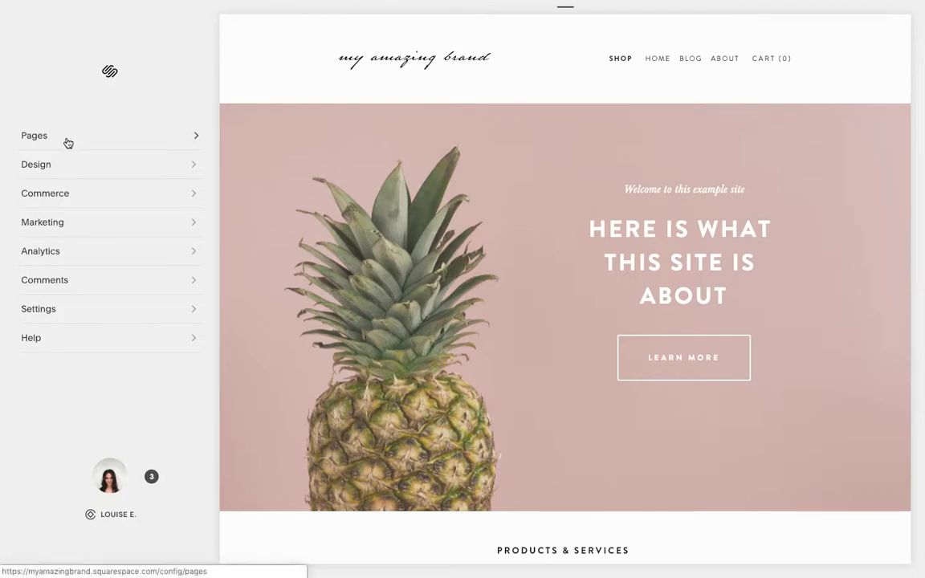
Open the Blog page from the site's secondary navigation.
click(69, 143)
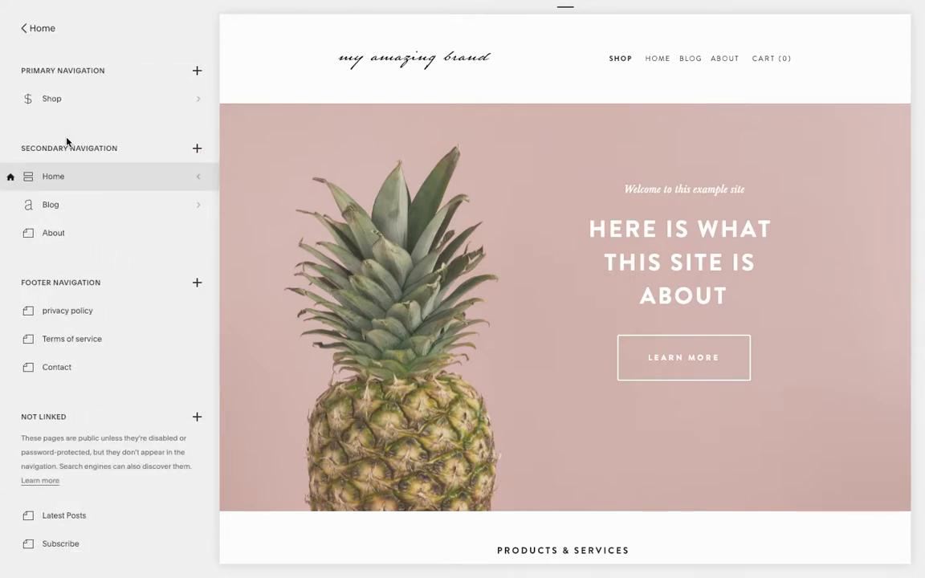
scroll(67, 141, down, 2)
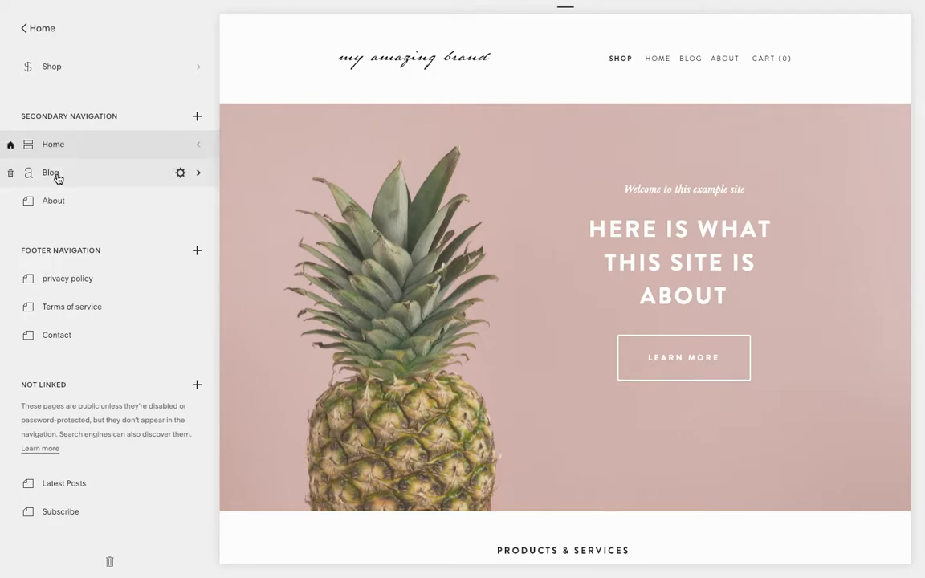
click(51, 173)
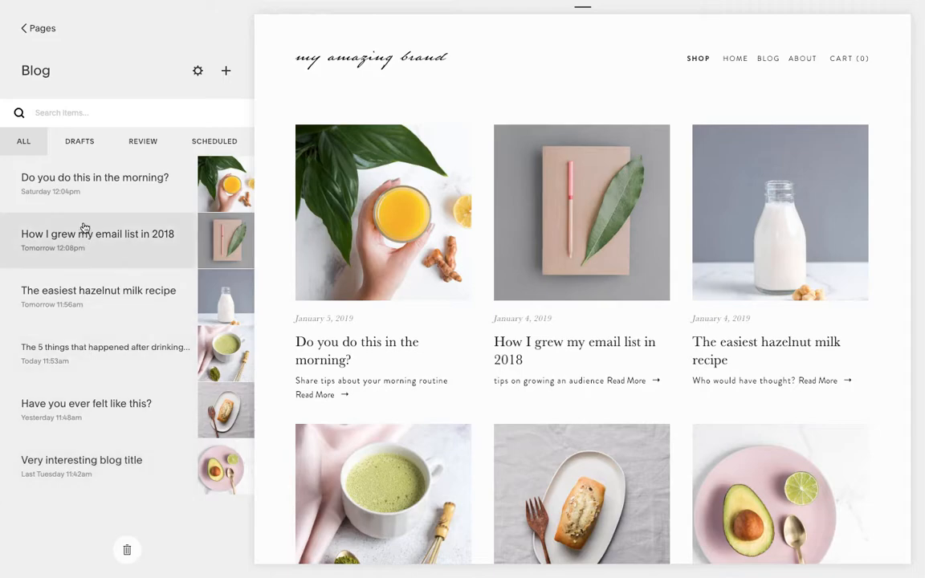
Look through the blog's drafts, posts in review and scheduled posts, and return to the list of all posts.
click(87, 149)
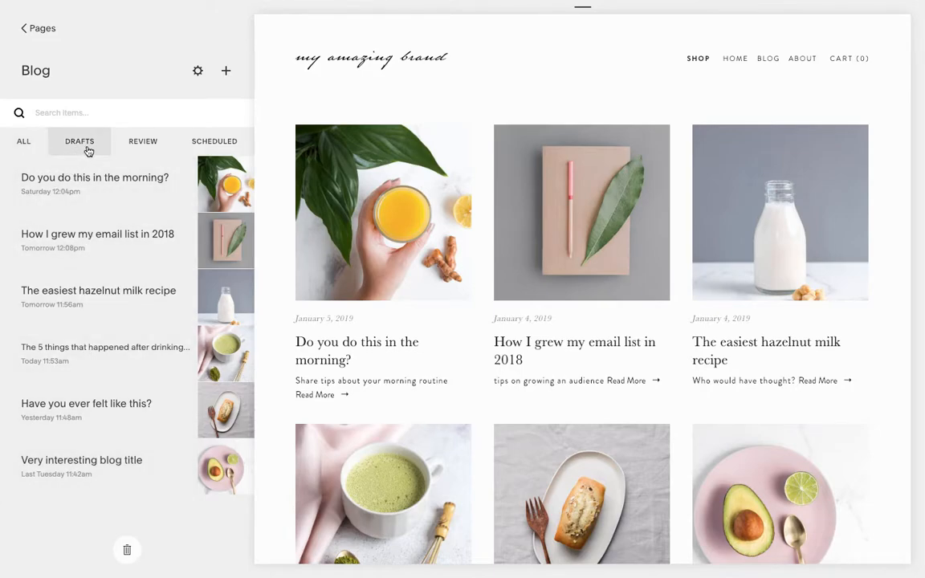
click(138, 156)
click(207, 147)
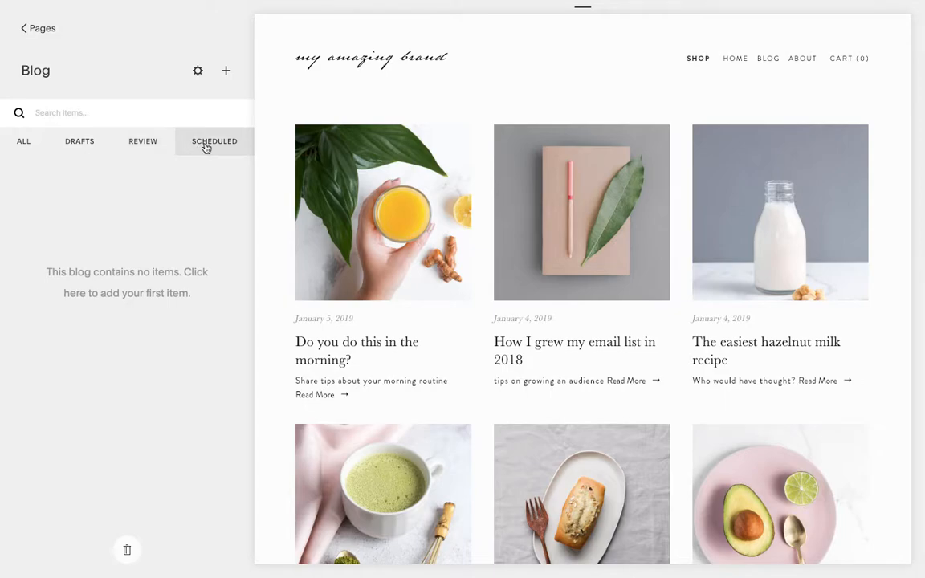
click(30, 142)
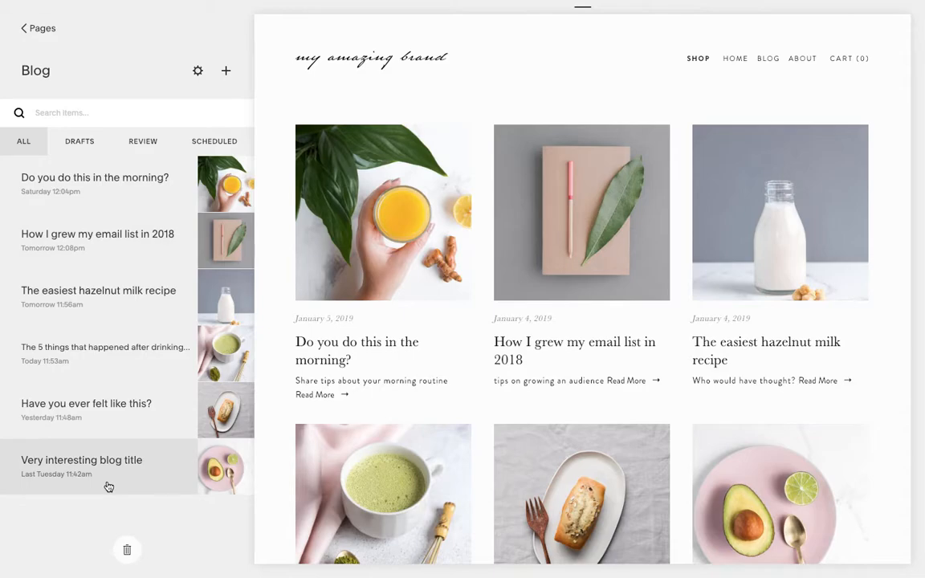
Create a new blog post titled "Interesting article" and fill its body with a Lorem ipsum paragraph.
click(227, 73)
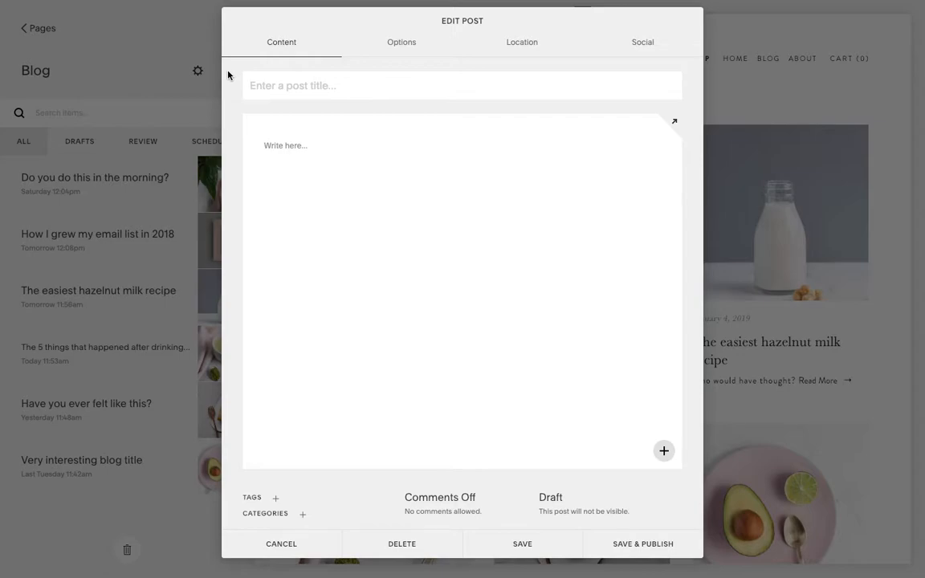
text(Intersting)
key(BackSpace)
key(BackSpace)
key(BackSpace)
key(BackSpace)
key(BackSpace)
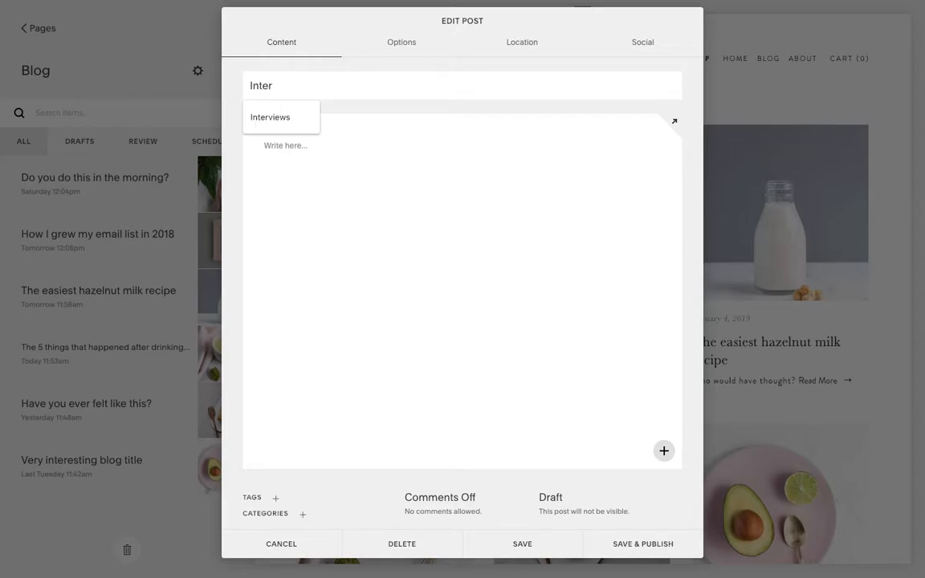
text(e)
key(BackSpace)
text(esting article)
click(277, 146)
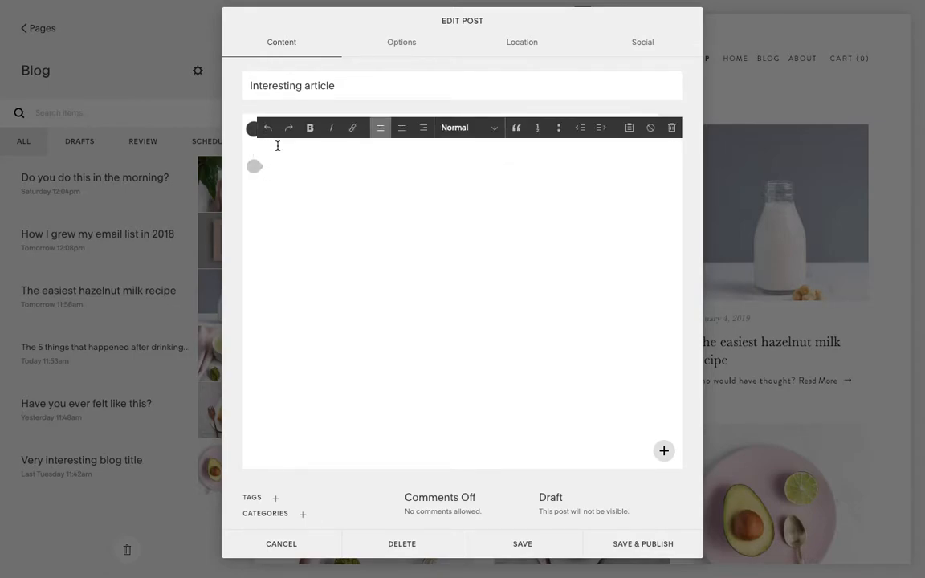
text(Lorem ipsum dolor sit amet, consectetur adipiscing elit, sed do eiusmod tempor incididunt ut labore et dolore magna aliqua. Ut enim ad minim veniam, quis nostrud exercitation ullamco laboris nisi ut aliquip ex ea commodo consequat. Duis aute irure dolor in reprehenderit in voluptate velit esse cillum dolore eu fugiat nulla pariatur. Excepteur sint occaecat cupidatat non proident, sunt in culpa qui officia deserunt mollit anim id est laborum)
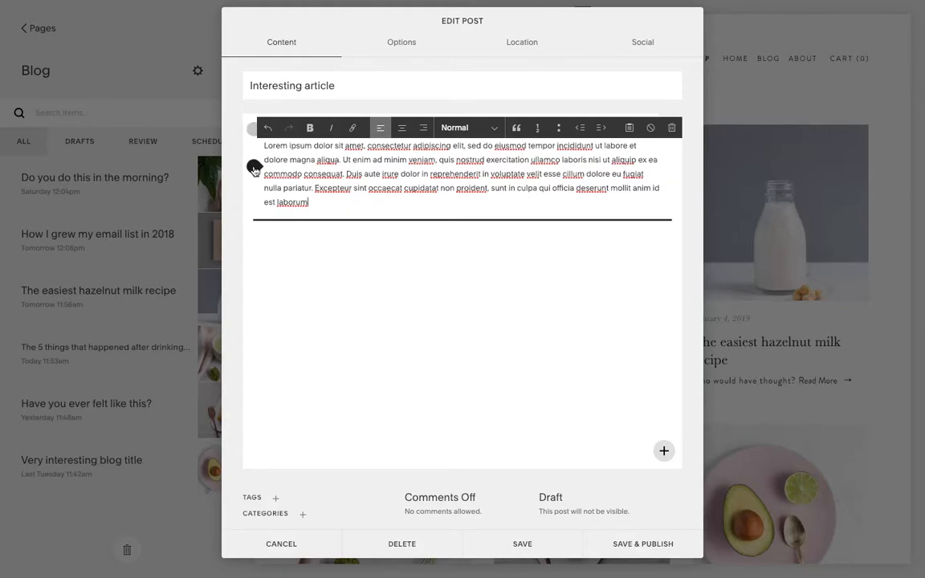
Insert an image block below the paragraph using the free stock photo of fruit-topped pastries, found by searching for "recipe".
click(254, 168)
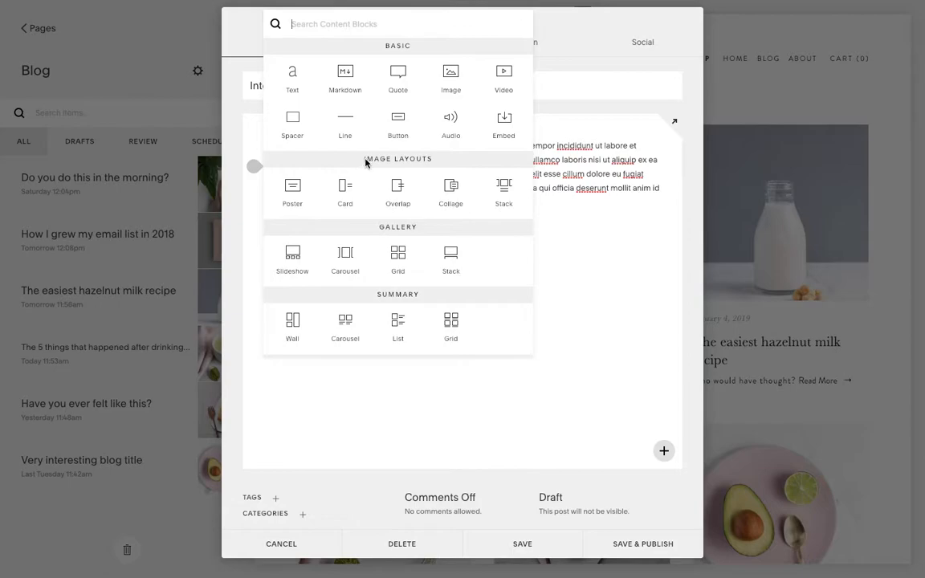
click(452, 87)
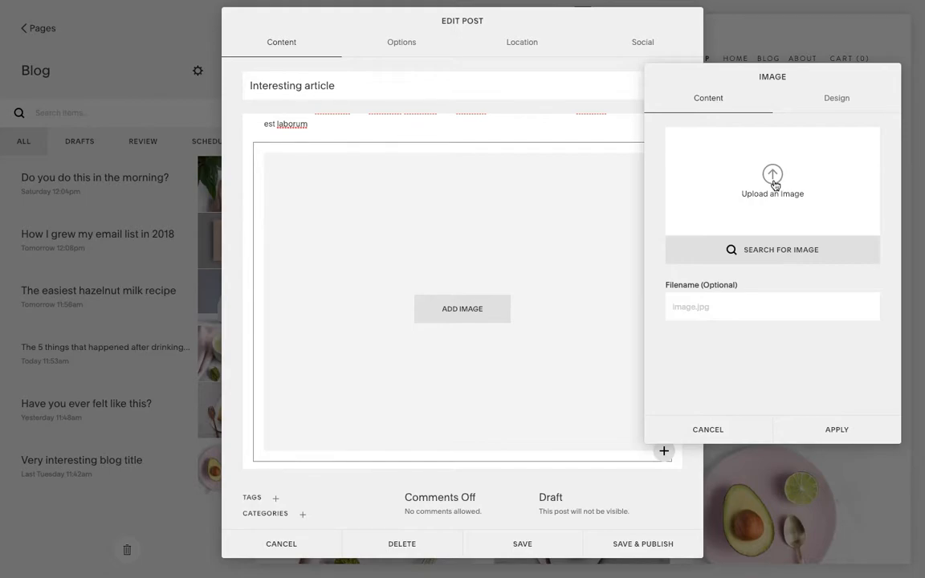
click(768, 253)
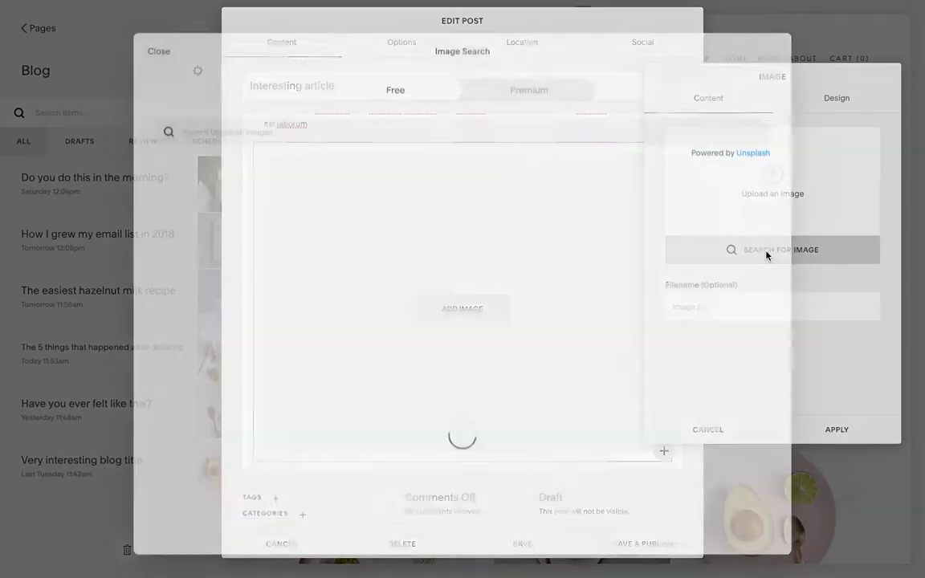
click(281, 138)
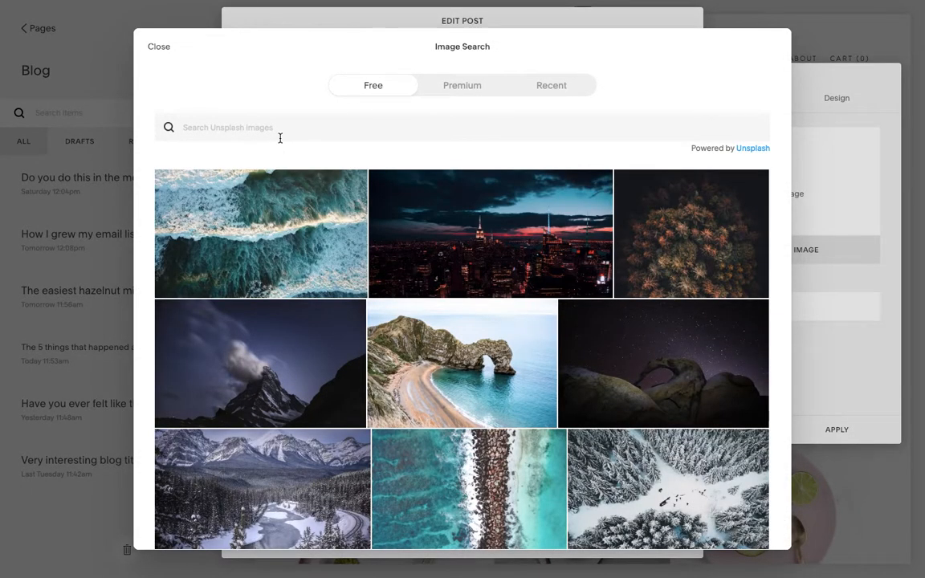
text(recipe)
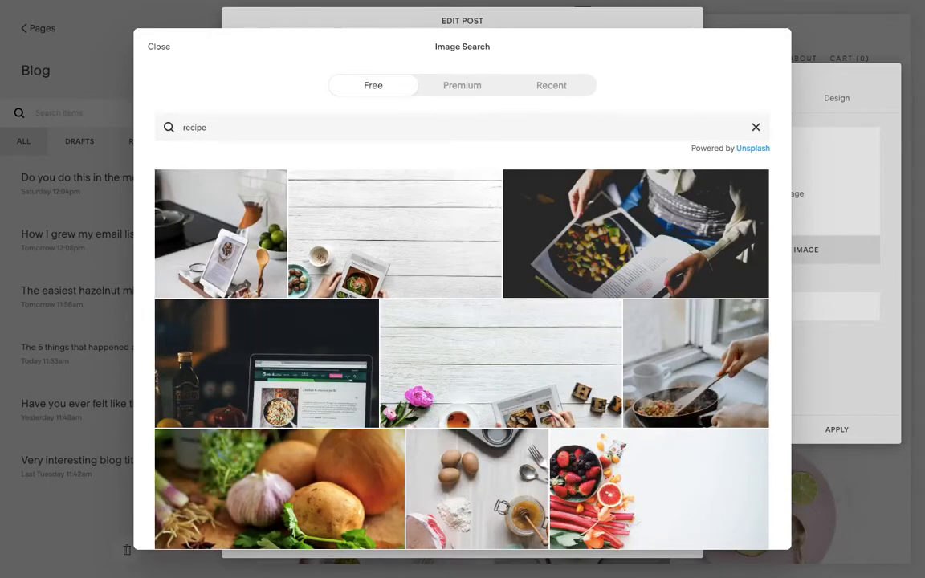
scroll(190, 391, down, 5)
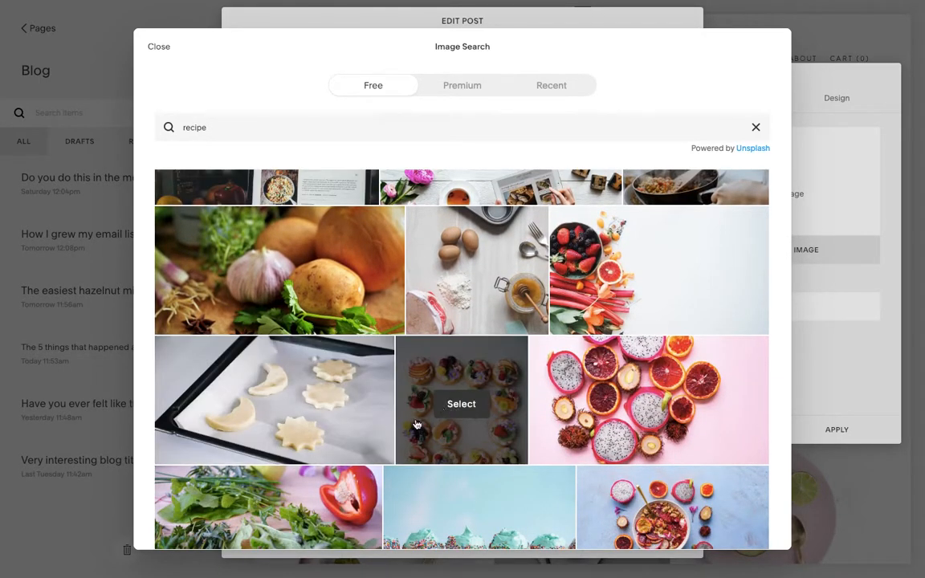
click(461, 400)
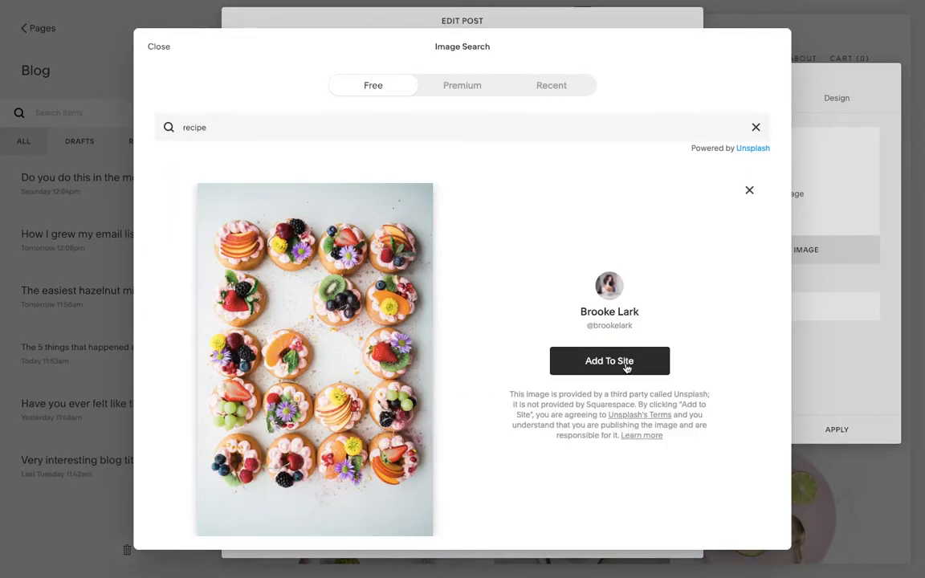
click(625, 370)
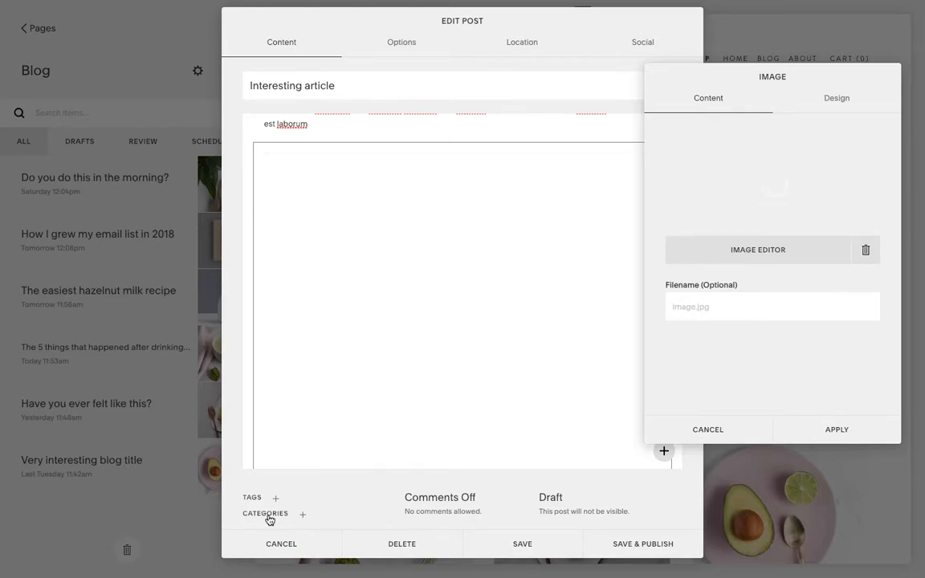
click(845, 429)
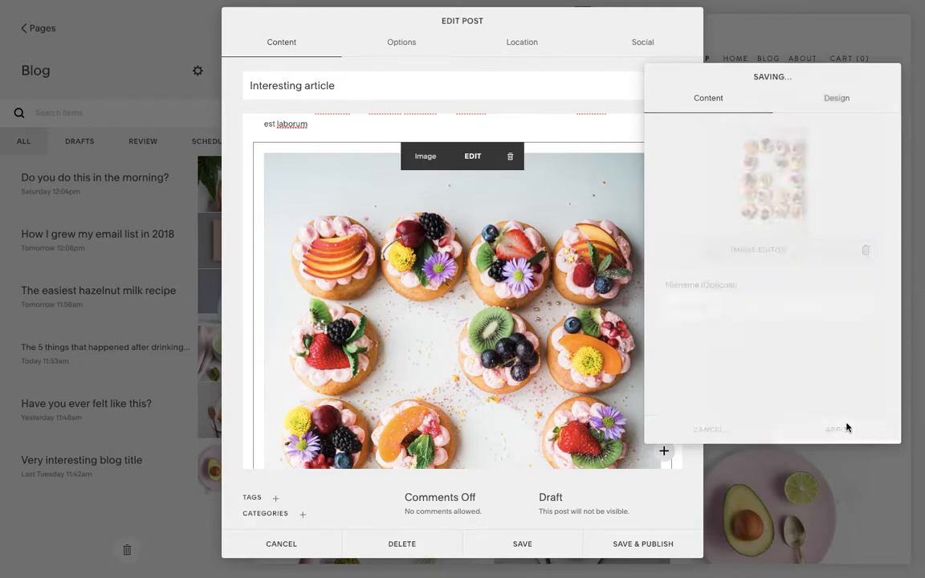
Assign the post to the existing Lifestyle category without creating a new one.
click(277, 514)
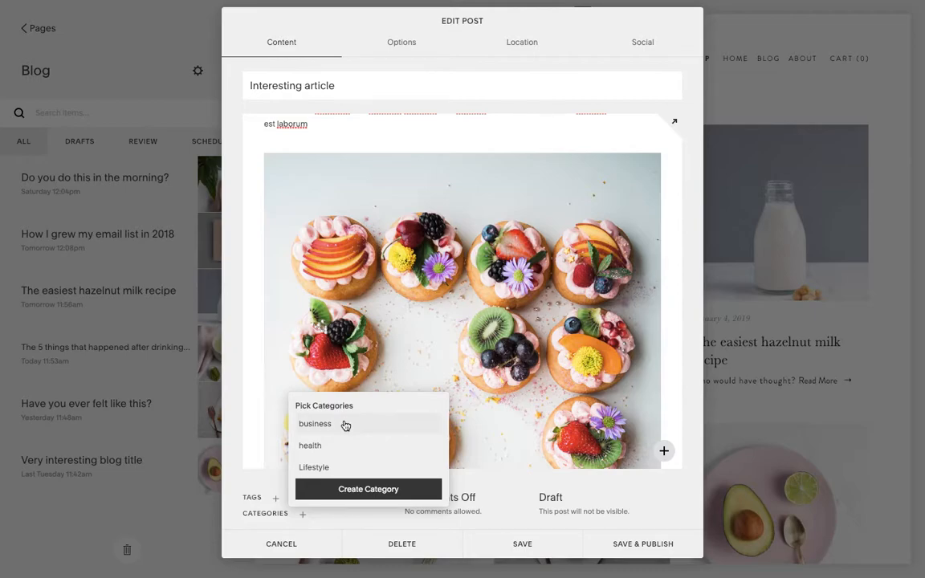
click(340, 472)
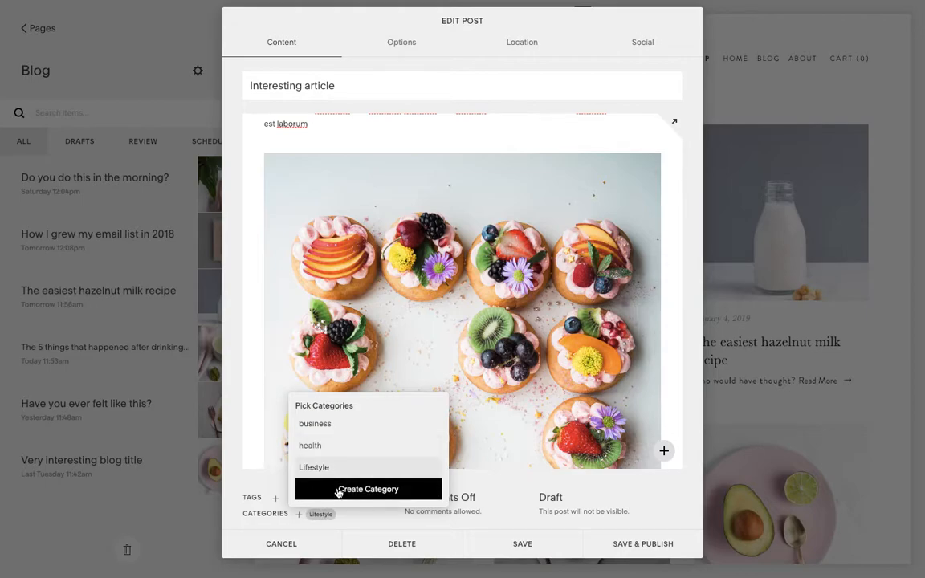
click(338, 491)
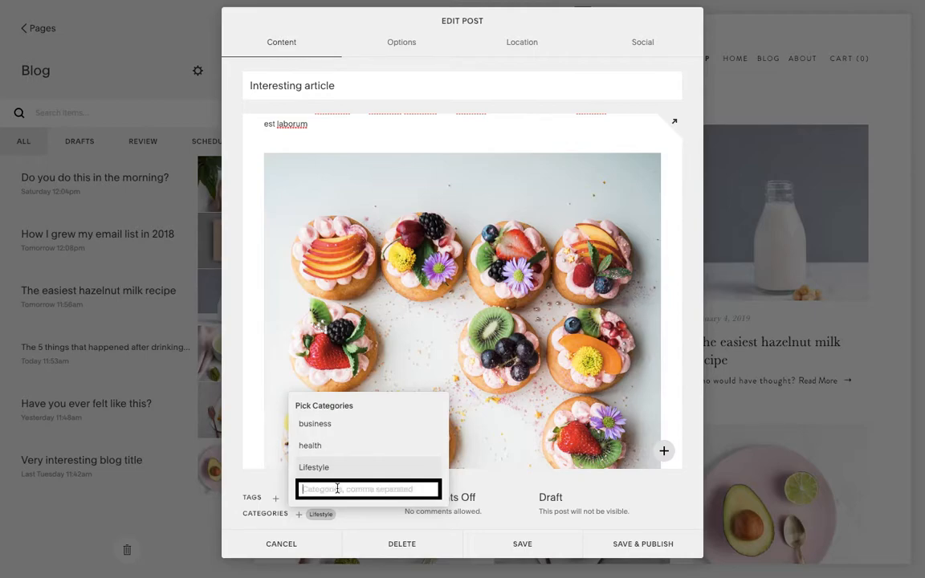
click(357, 522)
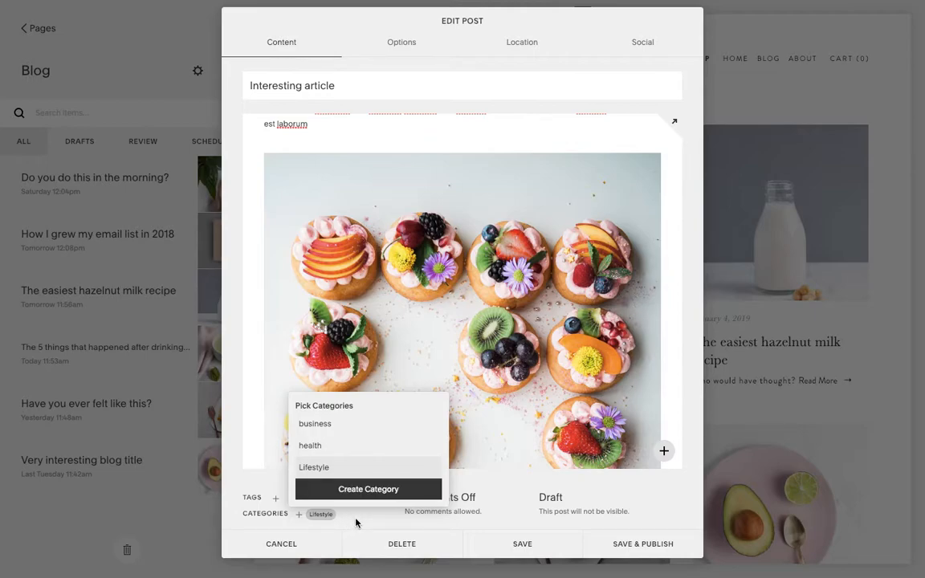
click(248, 491)
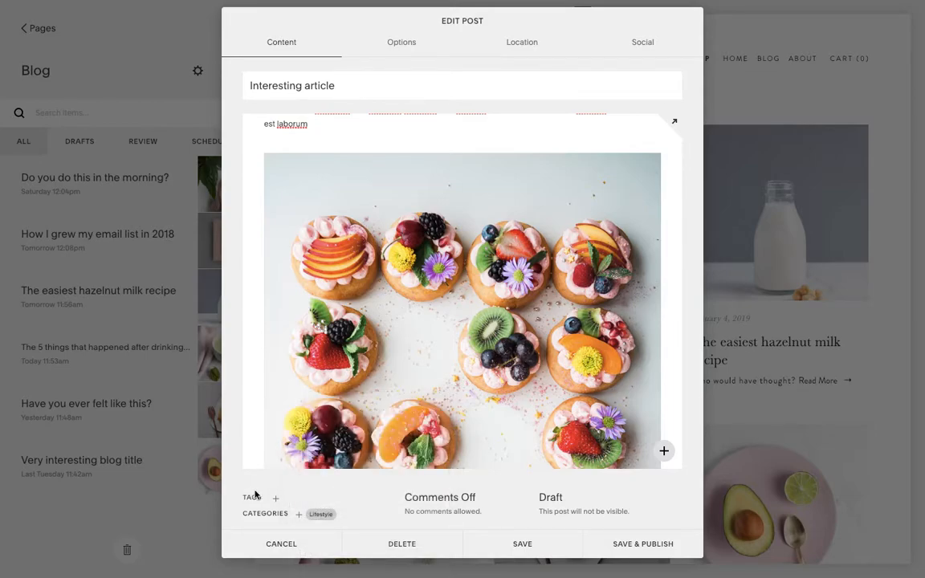
Add the tags "recipe", "dessert" and "gluten free" to the post.
click(262, 501)
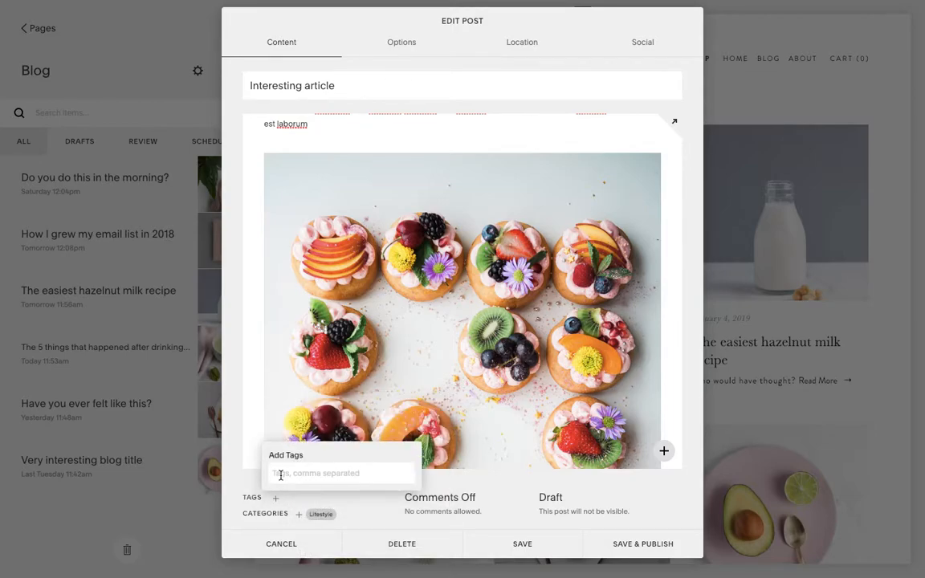
text(recipe)
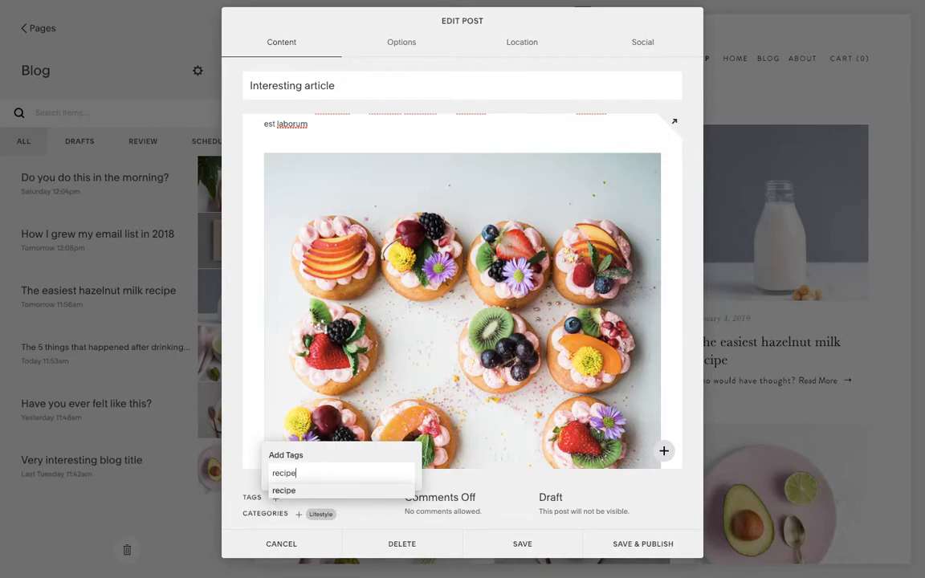
key(Return)
text(dessert)
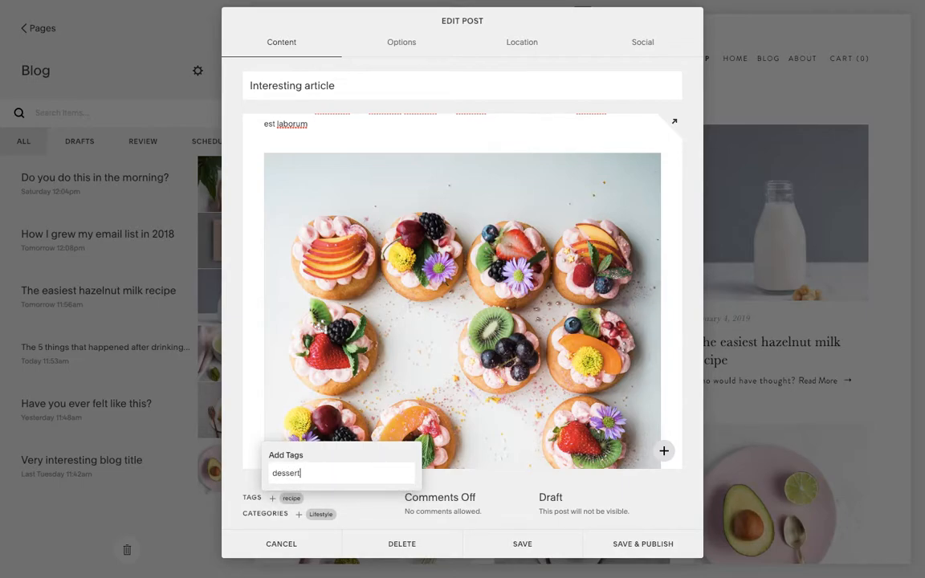
key(Return)
text(gluten free)
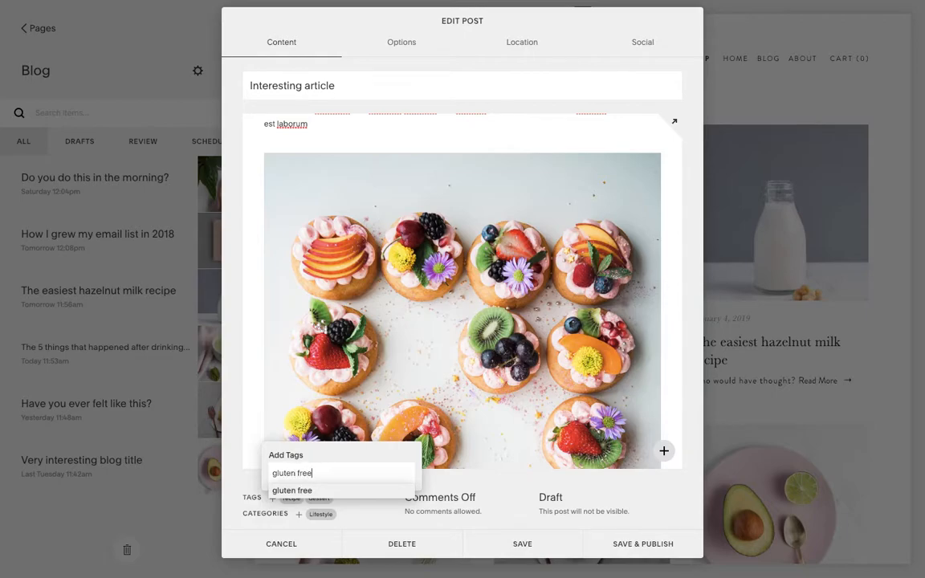
key(Return)
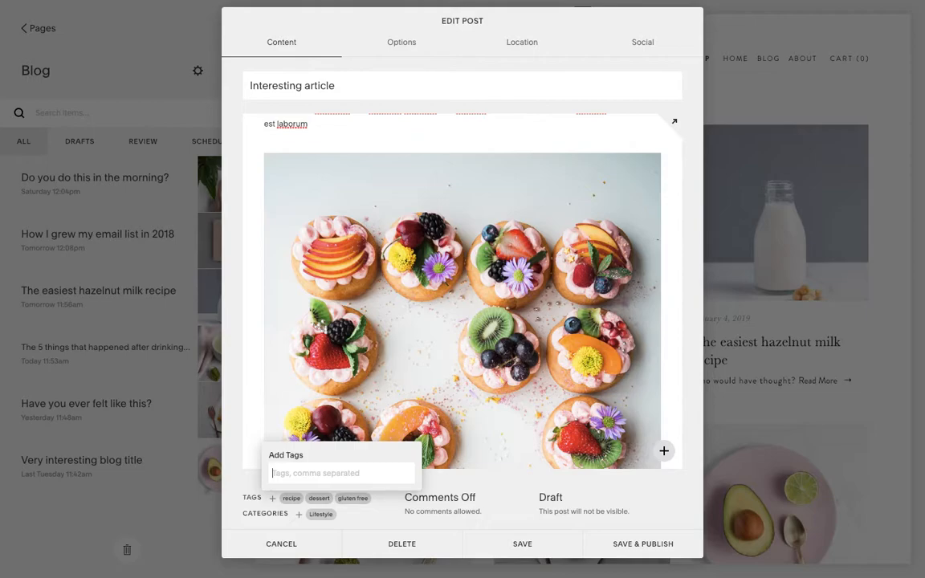
Leave the tag entry and turn comments on for the post.
click(399, 508)
click(437, 499)
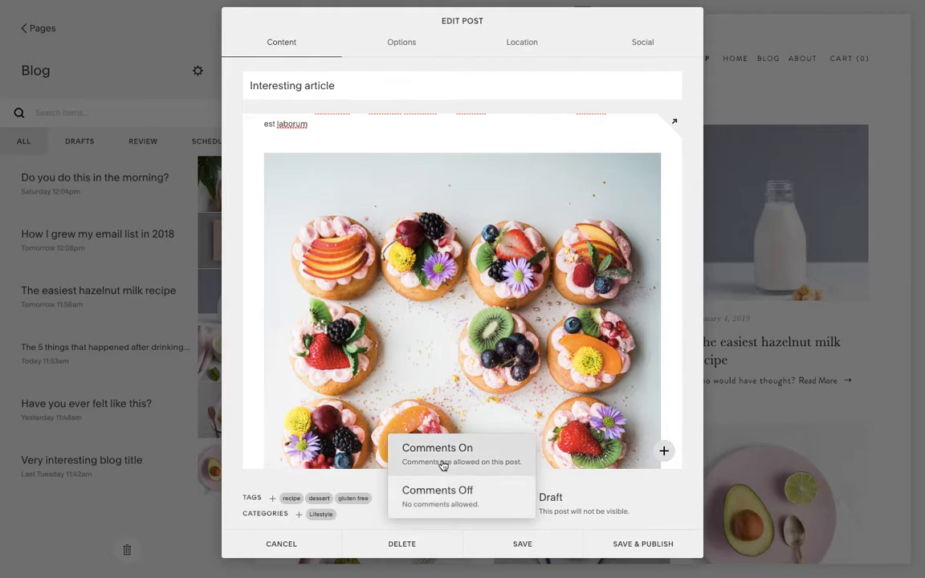
click(440, 461)
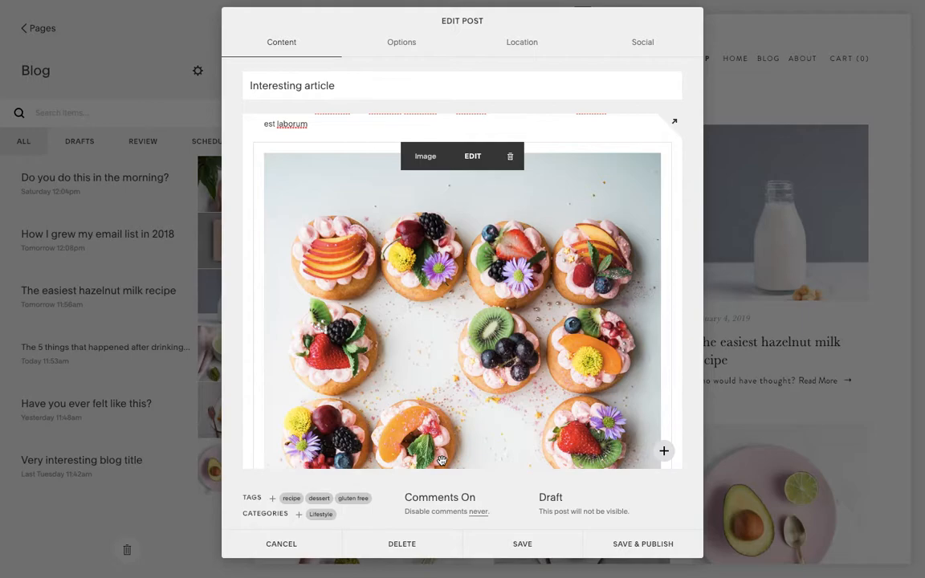
Change the post's status to Scheduled with January 16, 2019 as the publishing date.
click(552, 502)
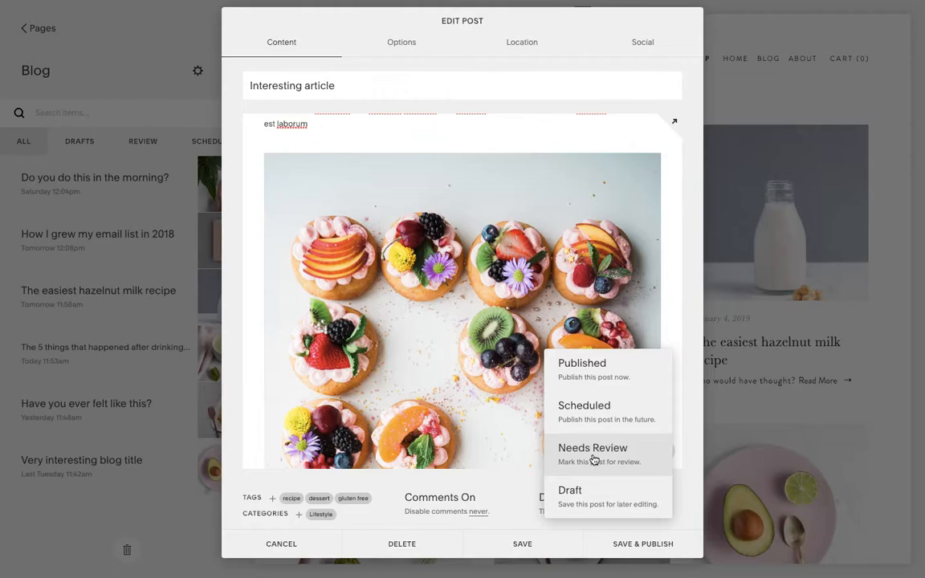
click(594, 409)
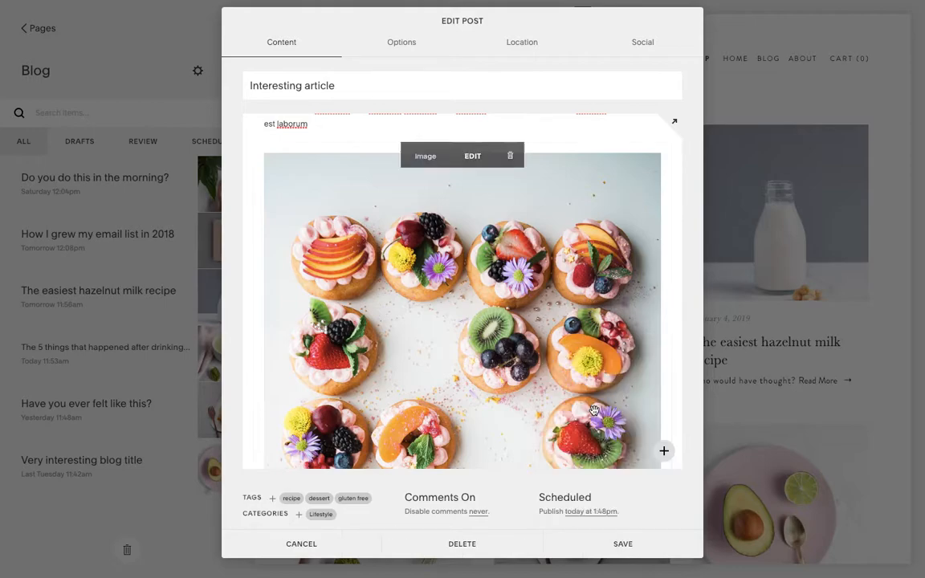
click(579, 516)
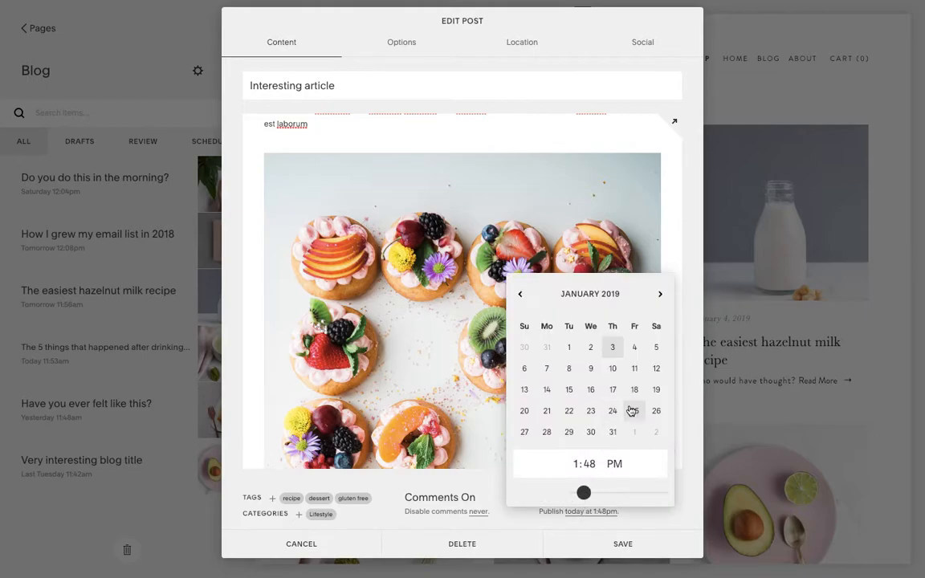
click(591, 393)
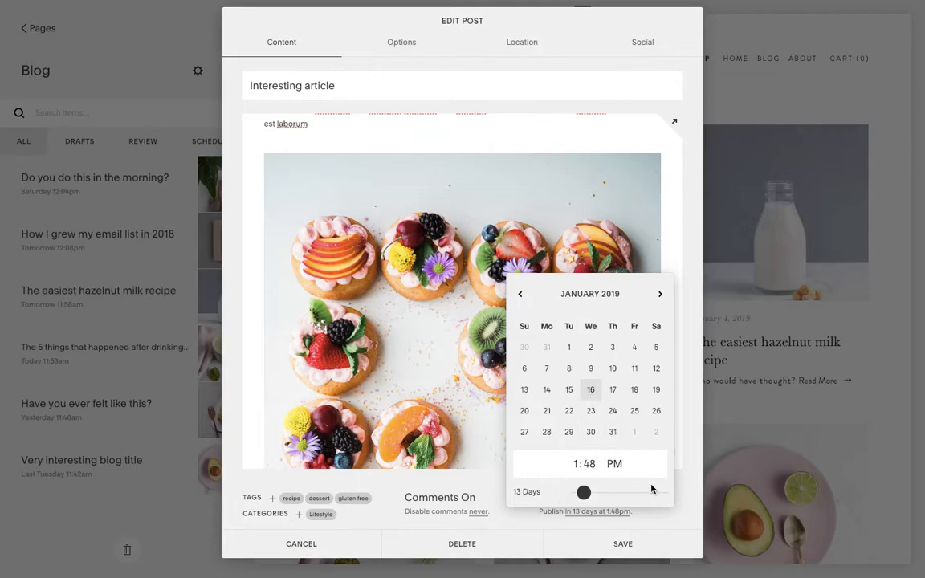
Close the publishing date calendar and move the image block to the left of the article text, side by side.
click(651, 523)
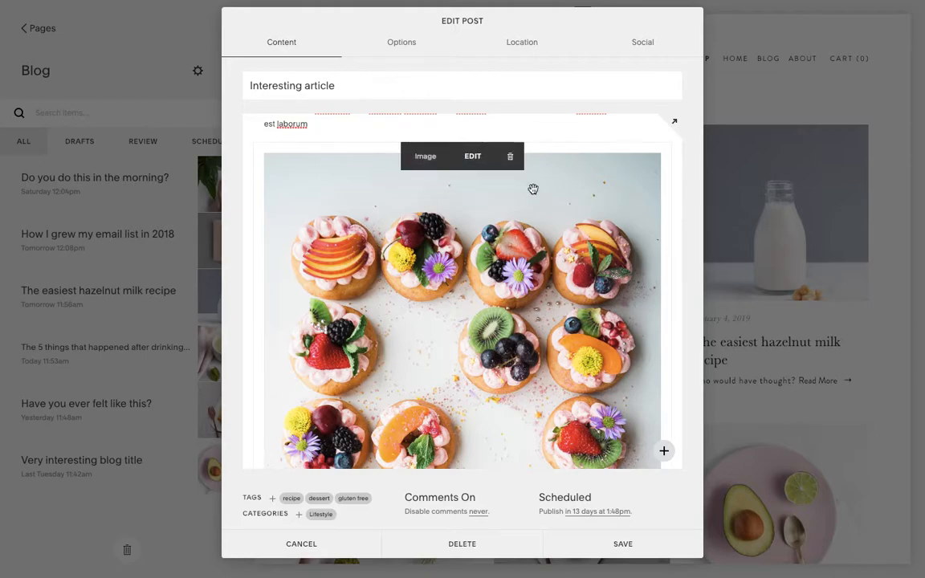
scroll(443, 318, up, 2)
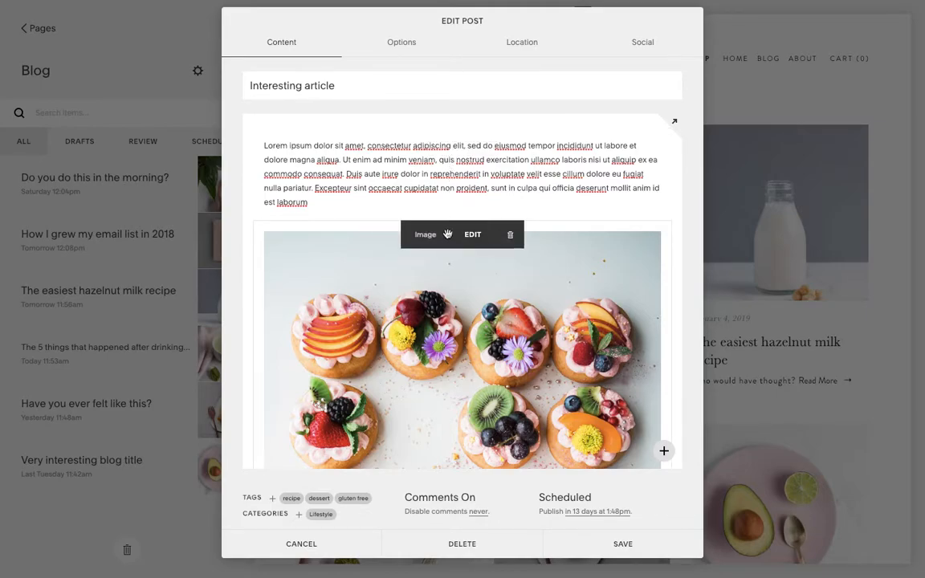
drag(402, 212, 258, 175)
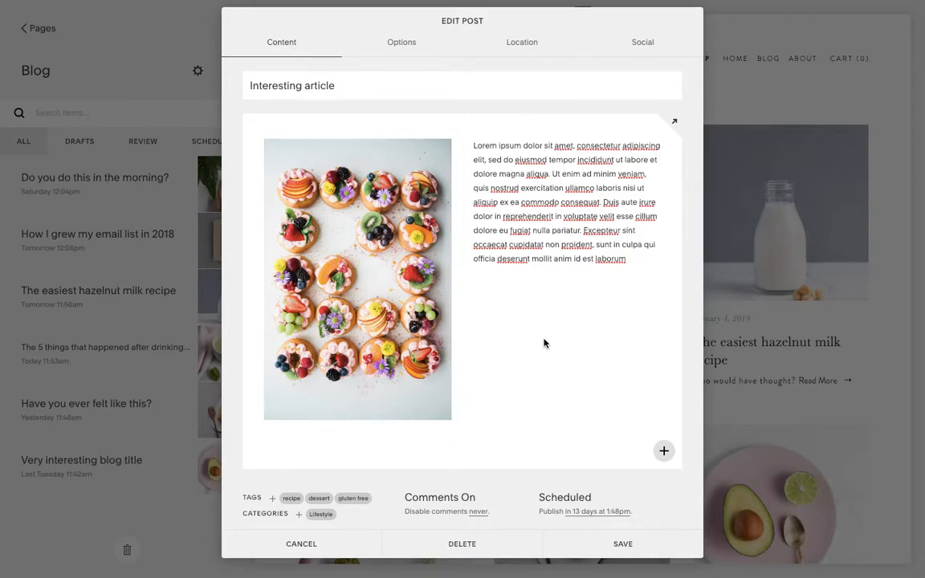
Examine the content blocks offered at the insert points above and below the image, without adding any.
drag(248, 129, 248, 131)
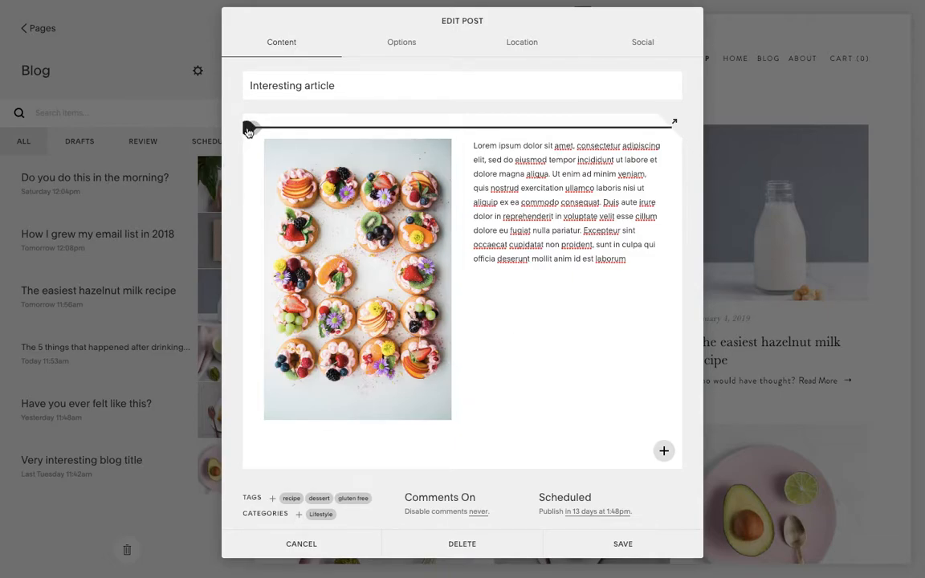
click(248, 131)
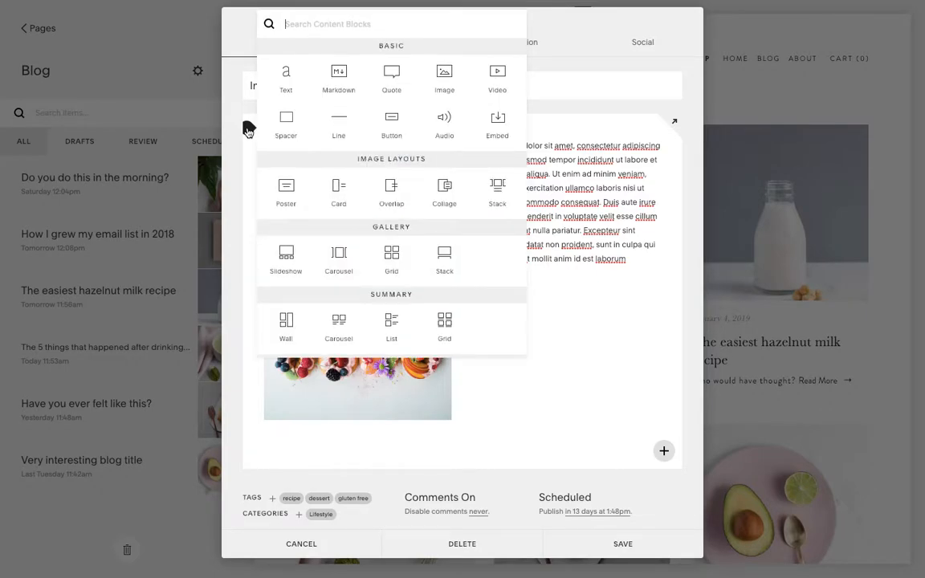
click(280, 451)
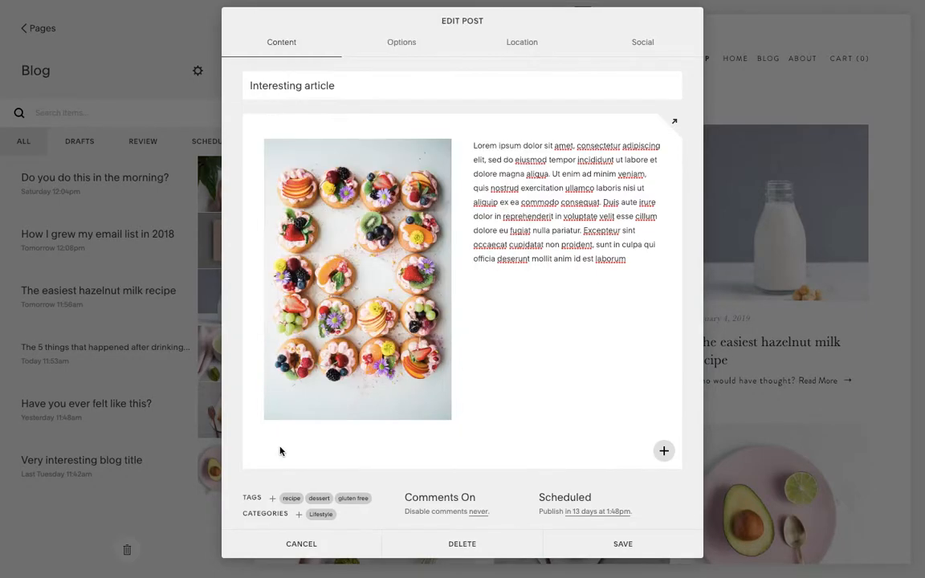
click(248, 431)
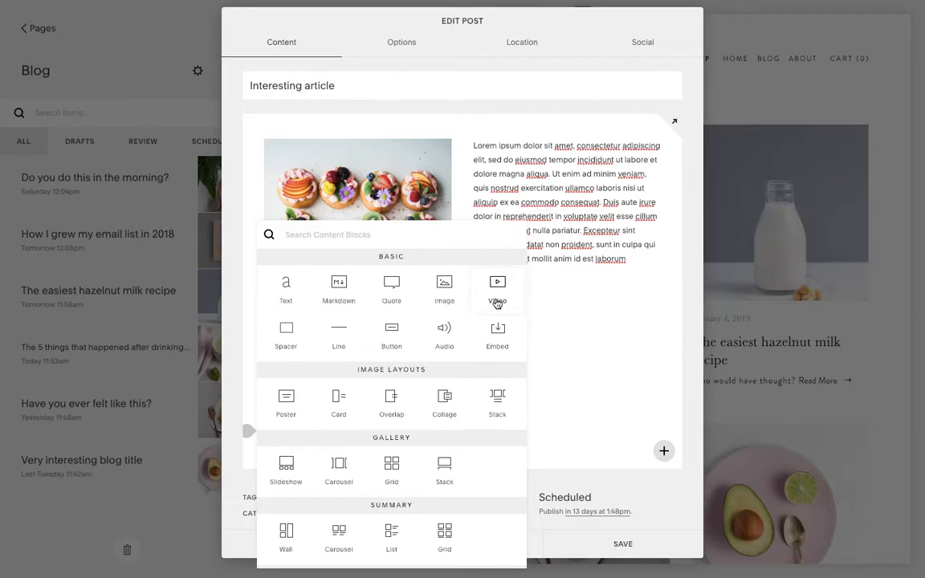
scroll(438, 404, down, 3)
scroll(437, 404, down, 2)
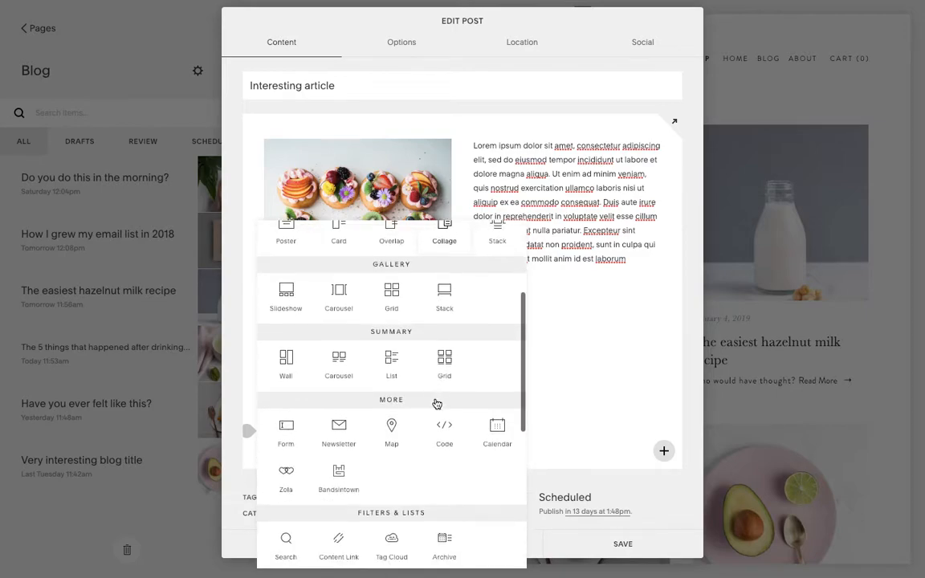
scroll(449, 397, up, 5)
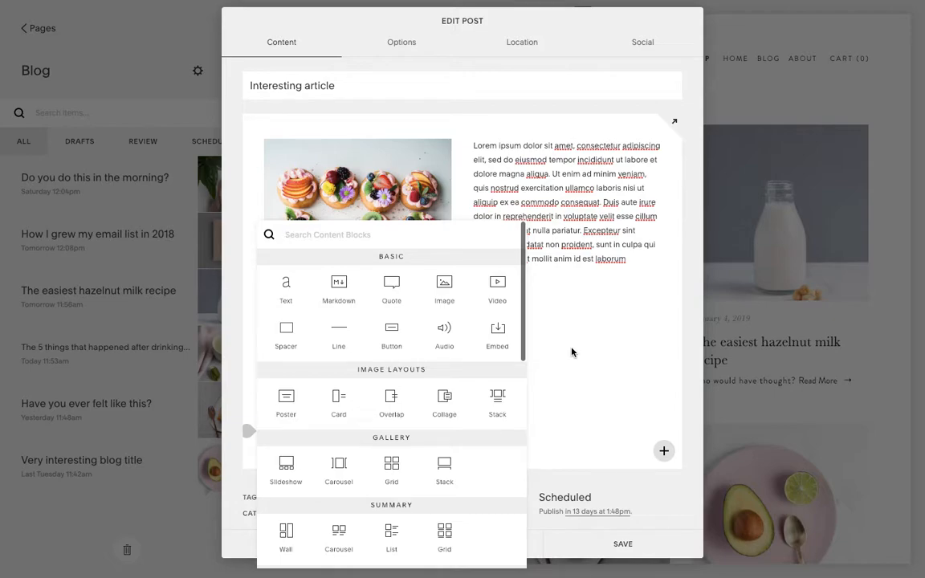
click(572, 352)
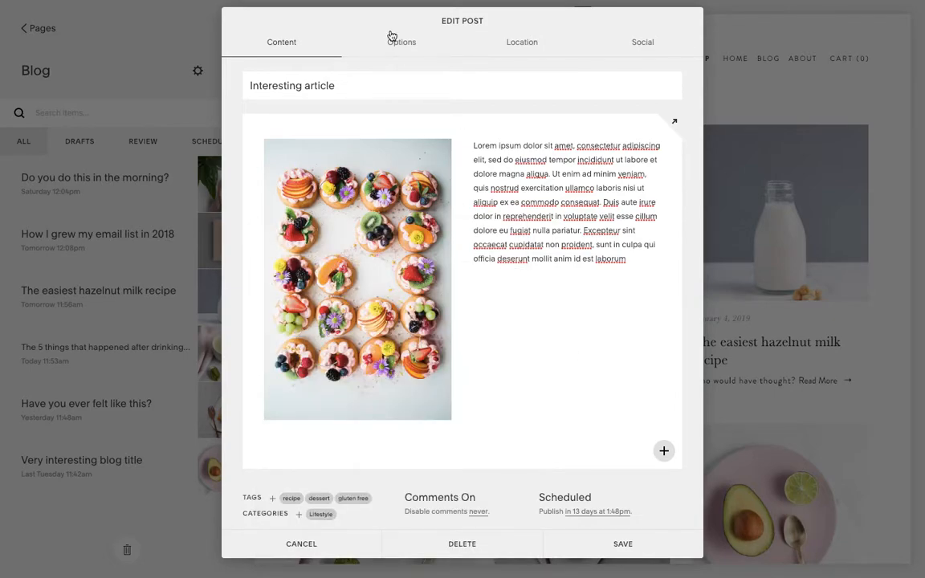
Open the post's options.
mouse_move(313, 281)
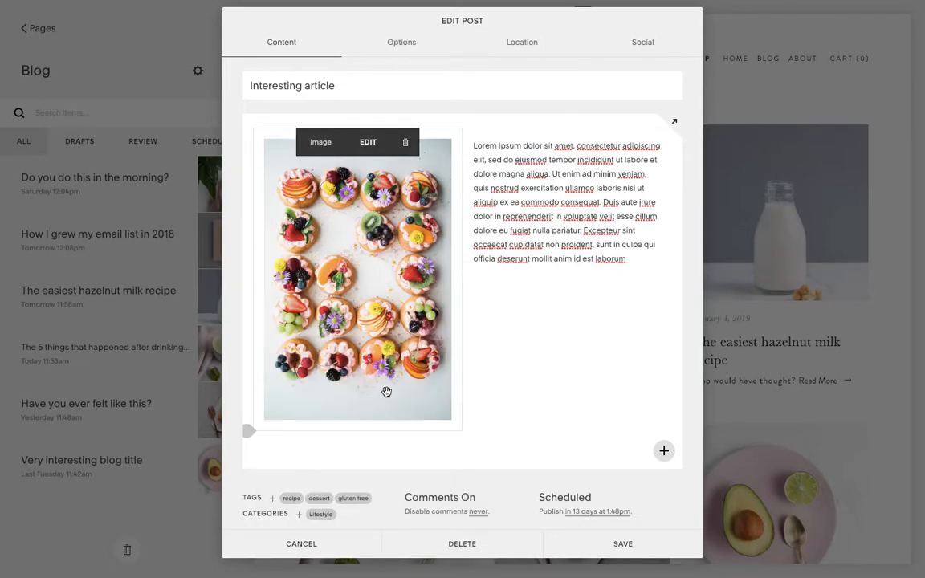
click(400, 47)
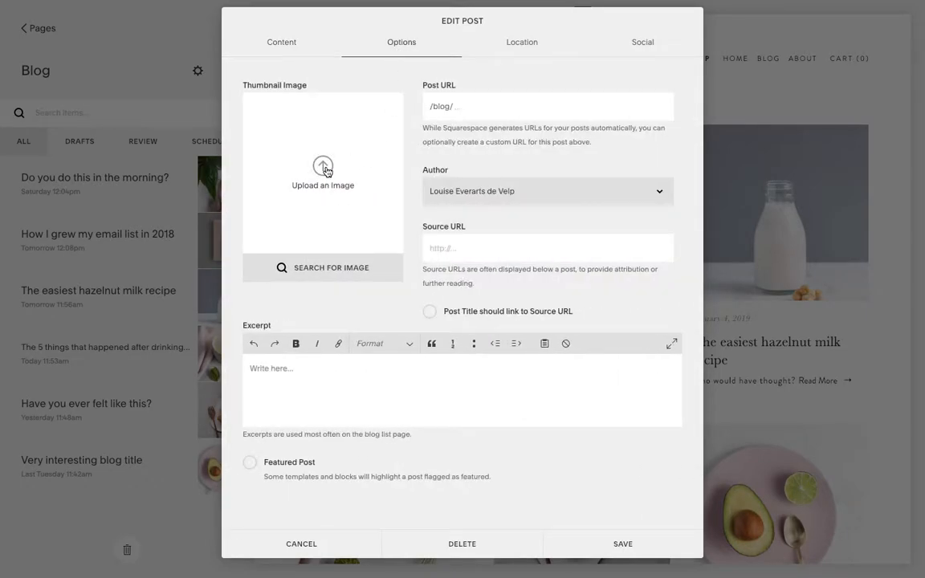
click(325, 168)
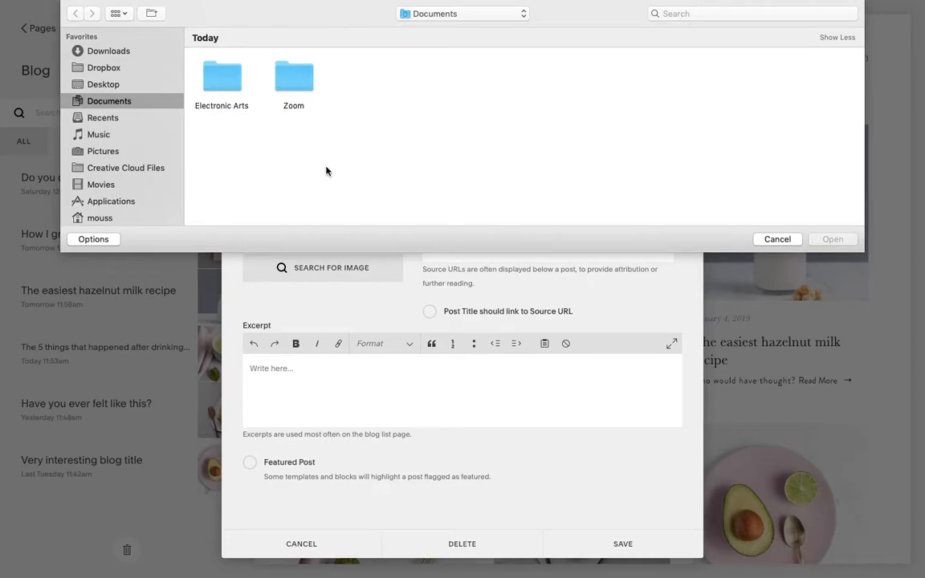
click(766, 241)
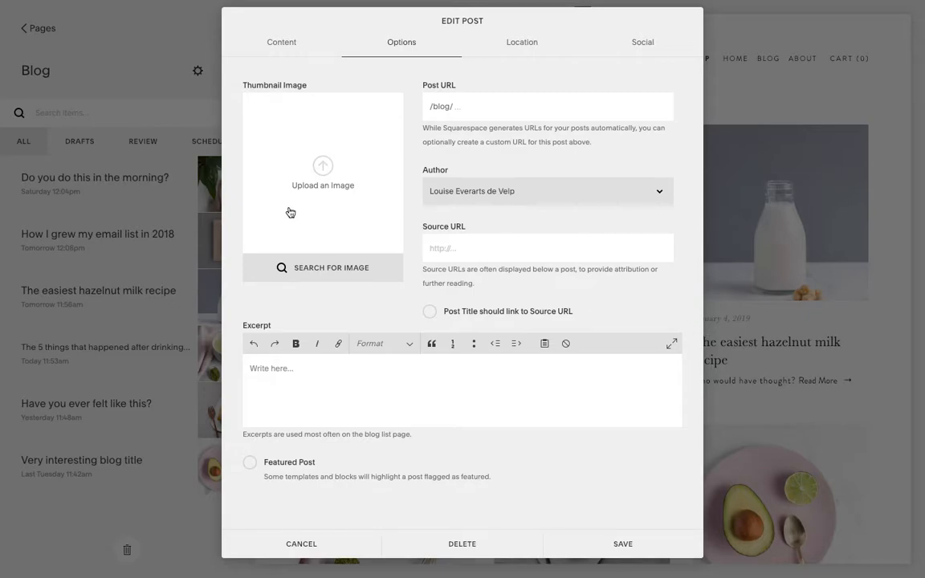
click(320, 167)
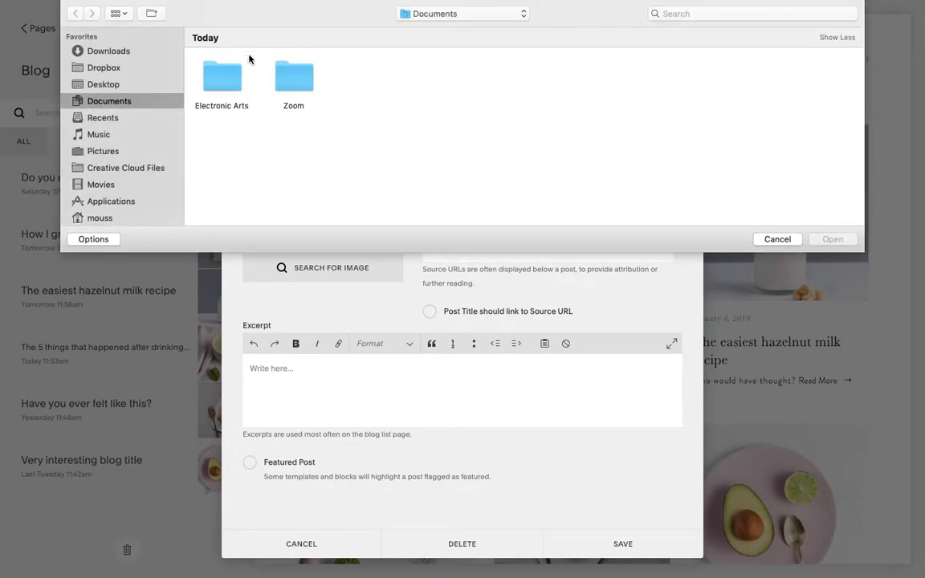
click(785, 239)
Search the free stock images for "recipe" and add the overhead photo of a pie being cut as the post's thumbnail.
click(314, 273)
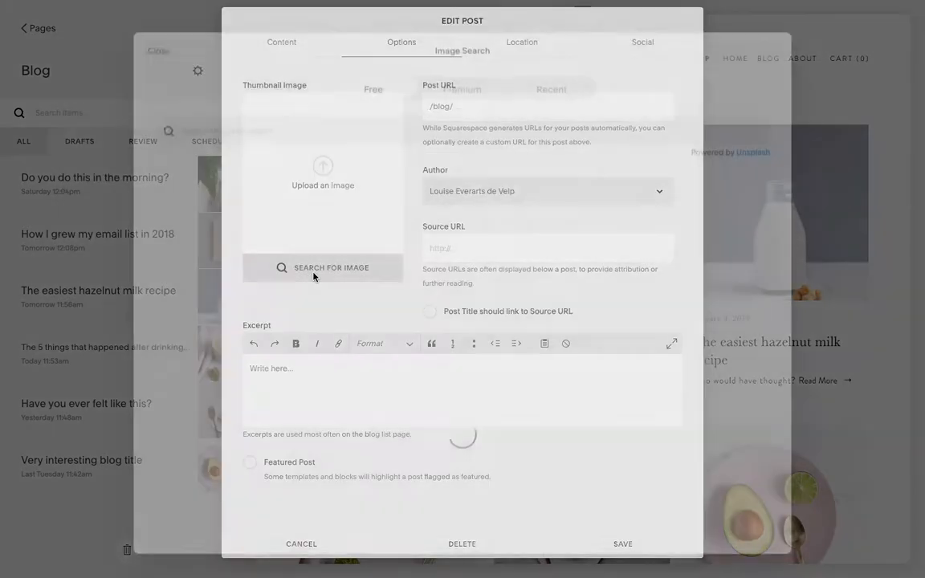
text(recipe)
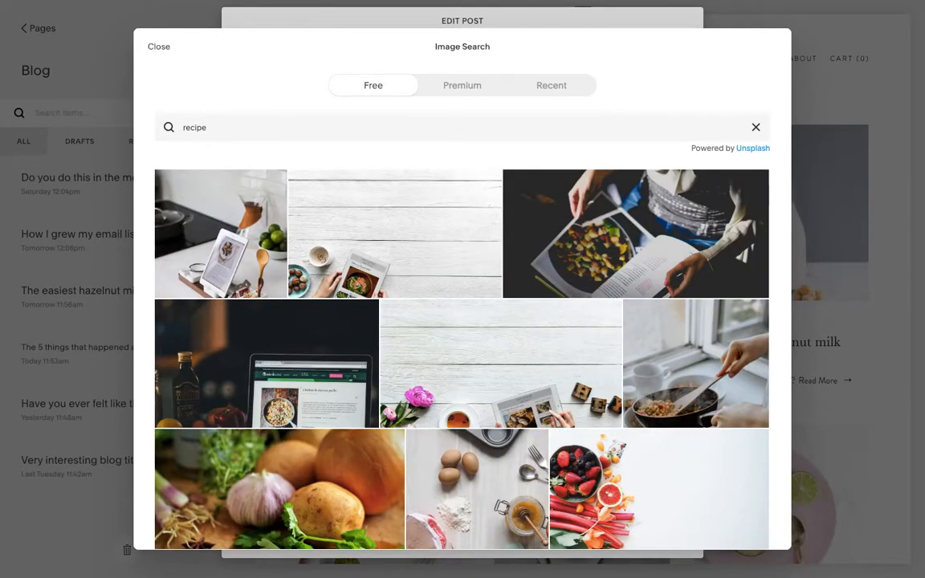
scroll(397, 439, down, 3)
scroll(396, 438, down, 3)
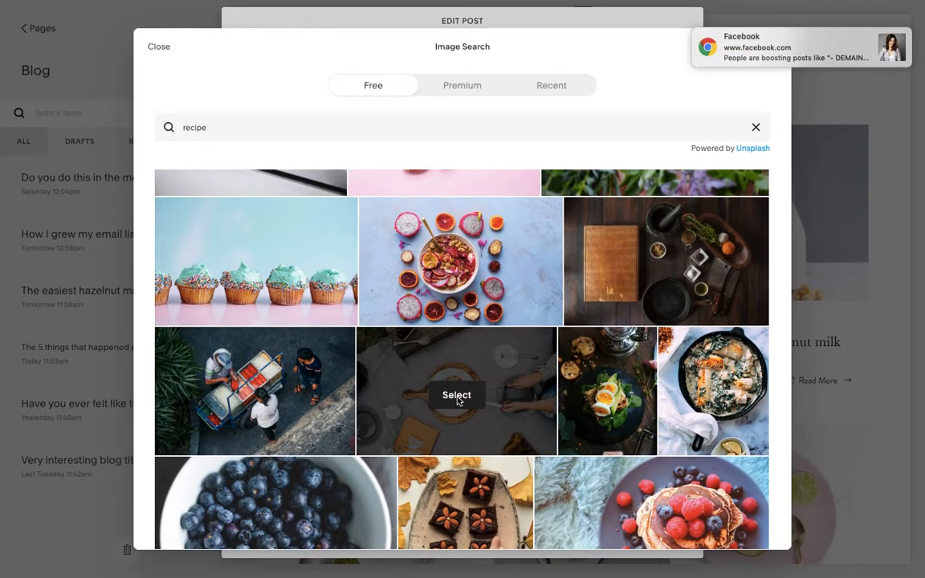
click(456, 395)
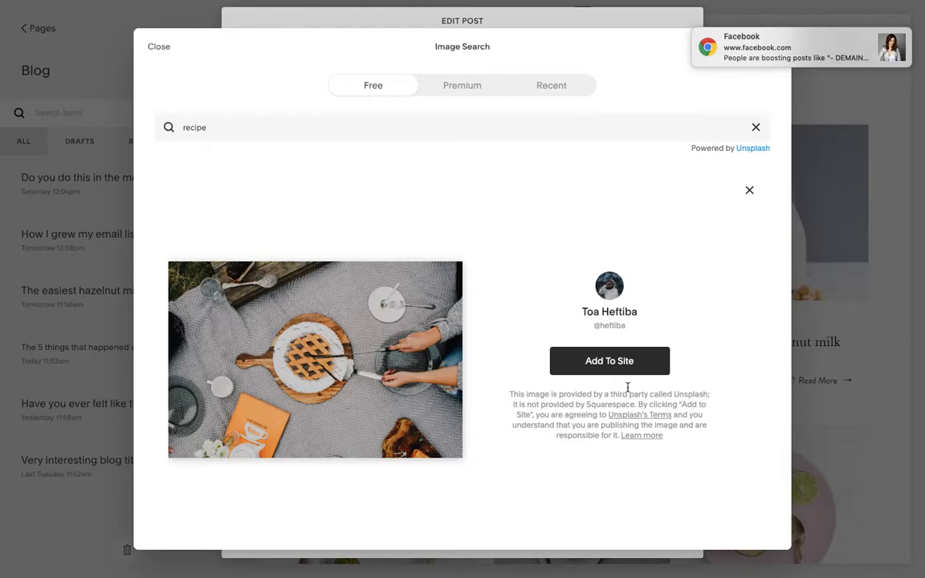
click(602, 363)
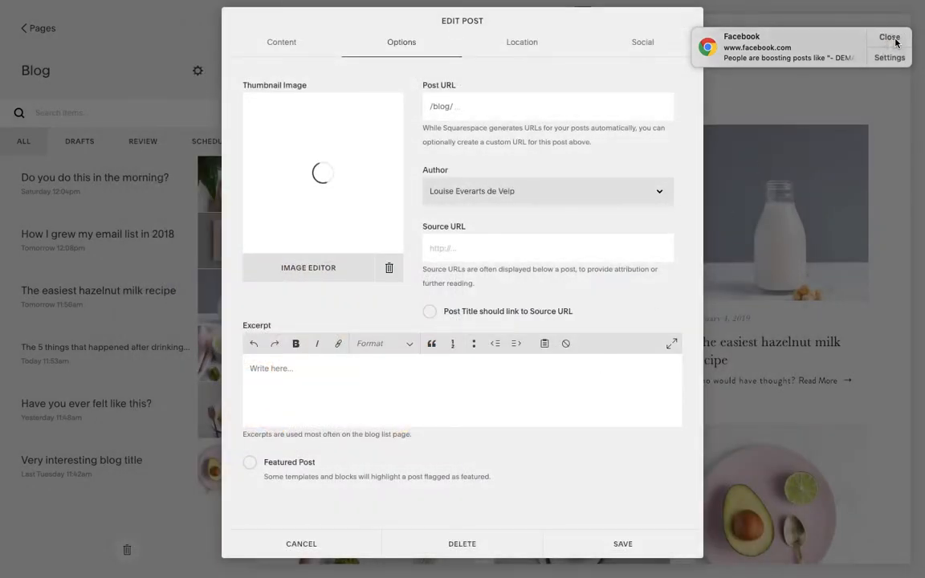
Dismiss the Facebook notification, close the Facebook page and return the post editor to full screen.
click(895, 42)
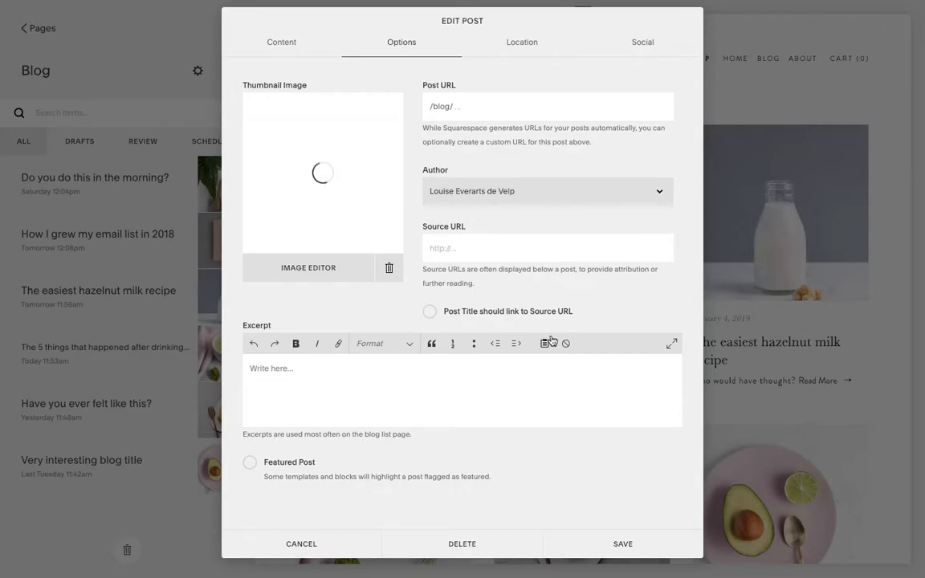
click(278, 380)
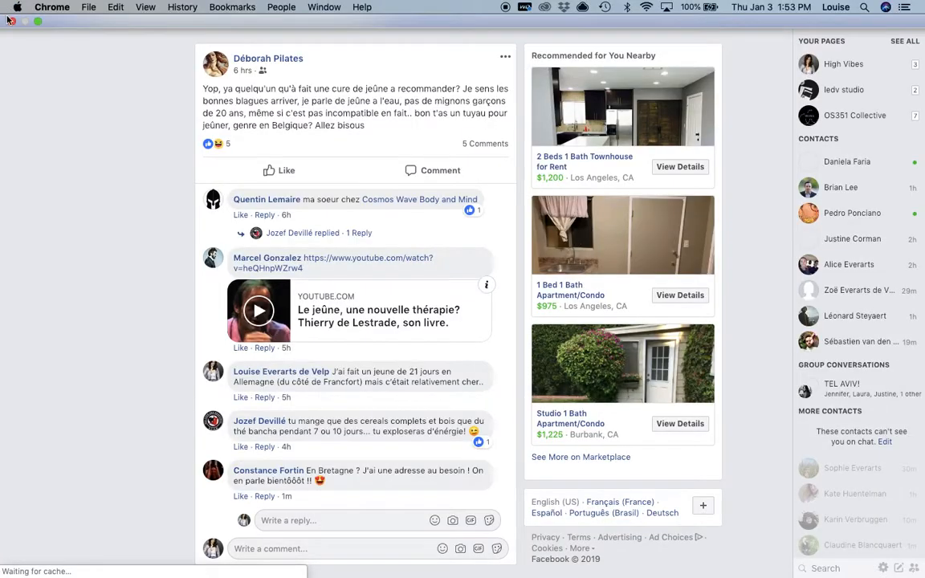
click(36, 22)
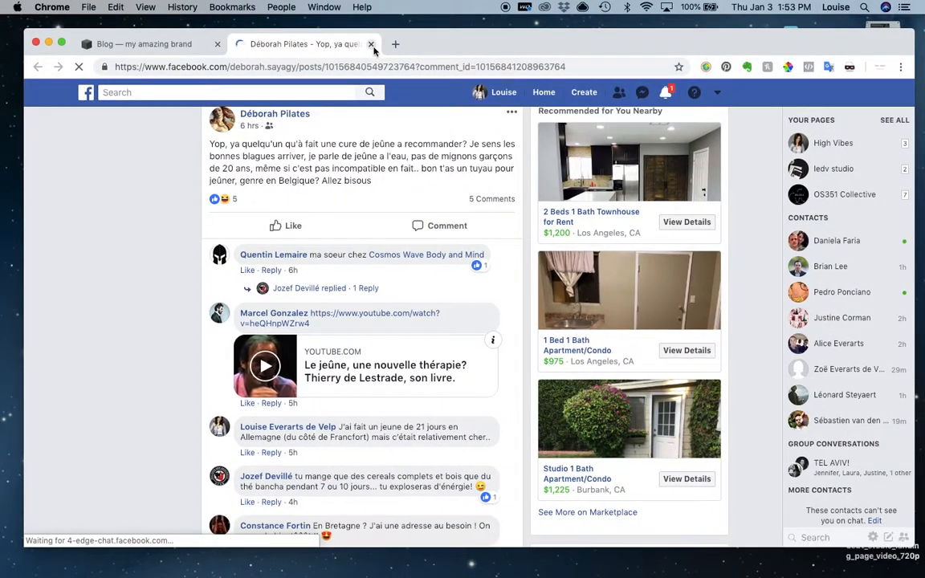
click(371, 45)
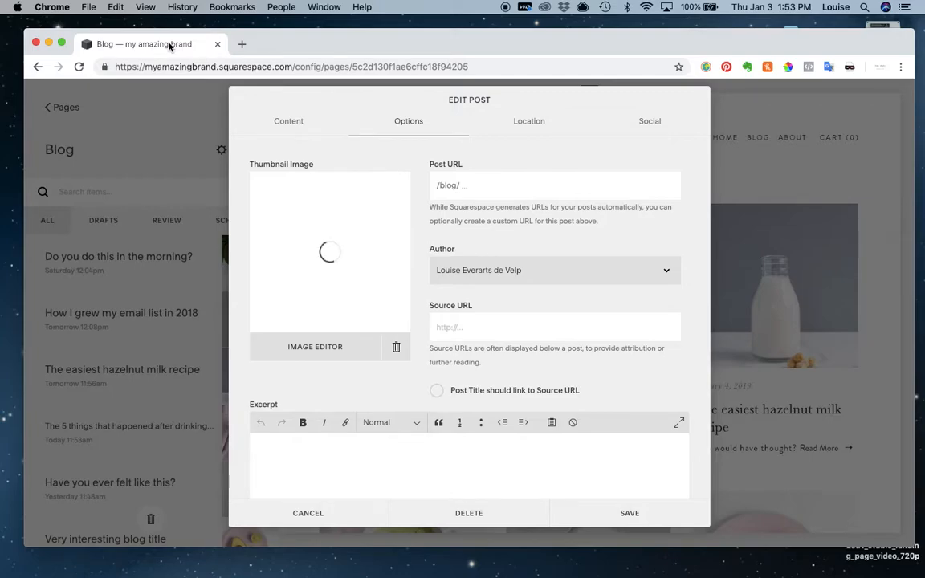
click(61, 42)
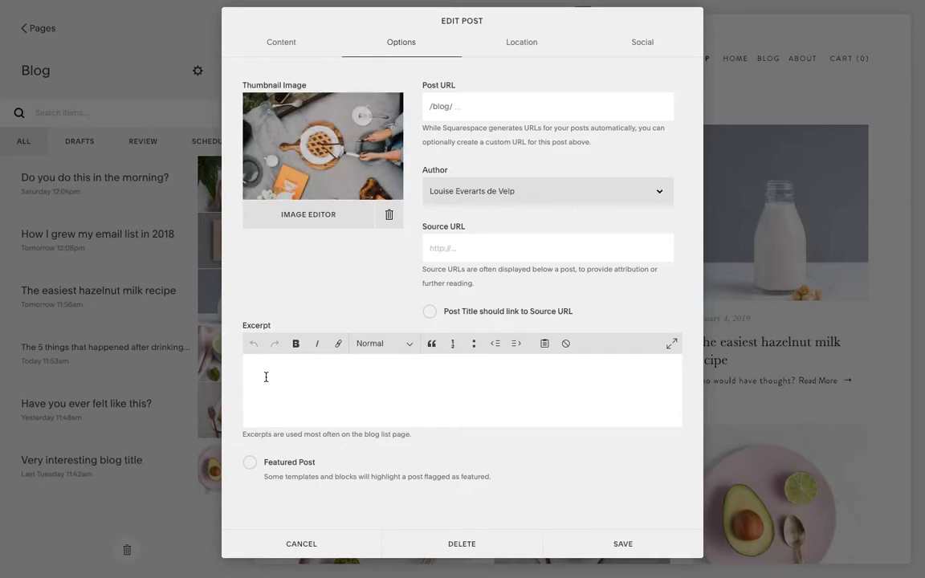
Enter "short & sweet" as the post's excerpt and leave the custom post URL empty.
text(short & sweet)
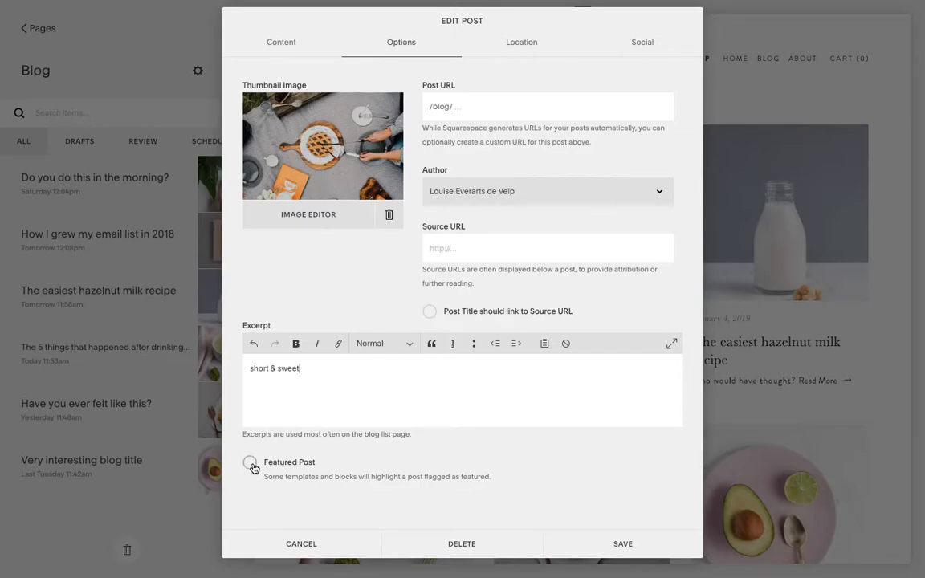
click(484, 107)
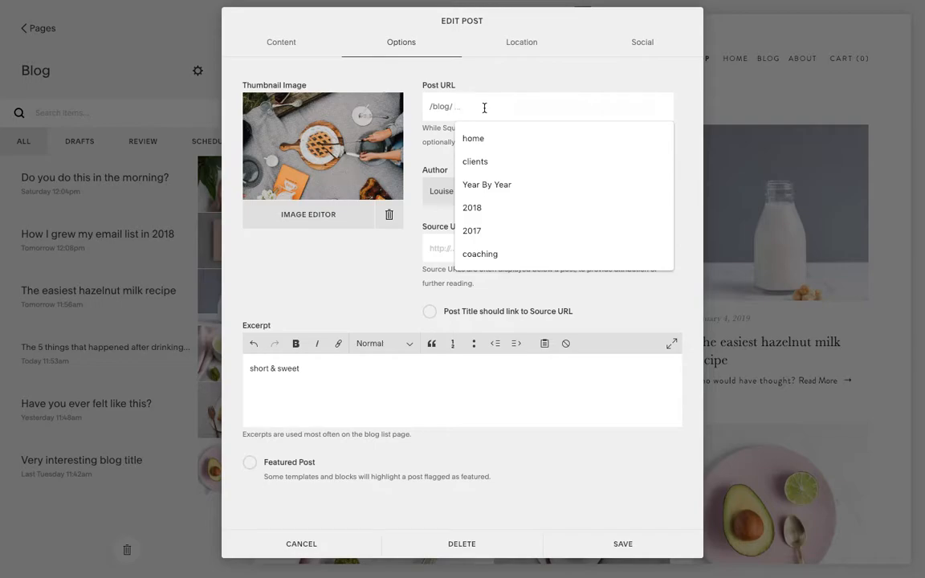
click(348, 278)
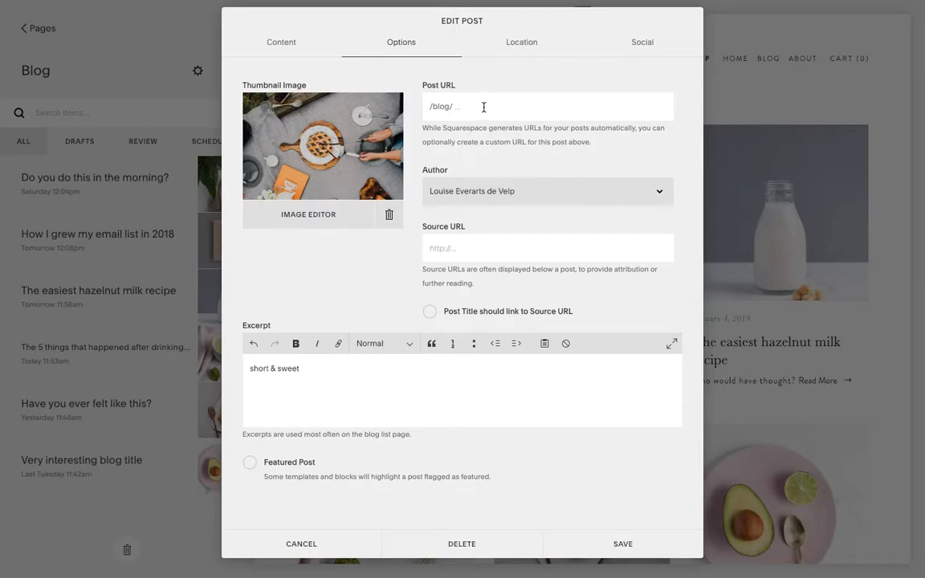
Look through the post's location and social sharing settings and return to its content.
click(513, 50)
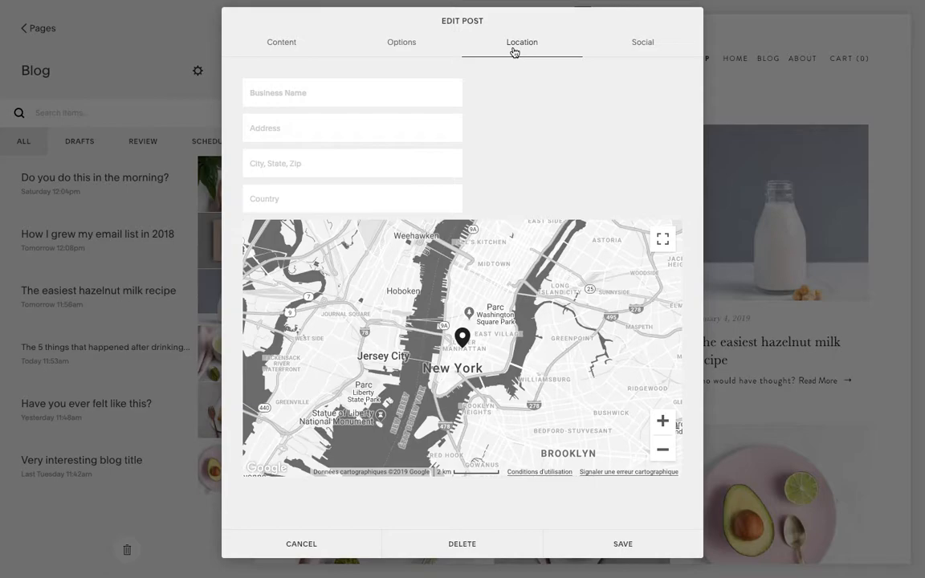
click(643, 53)
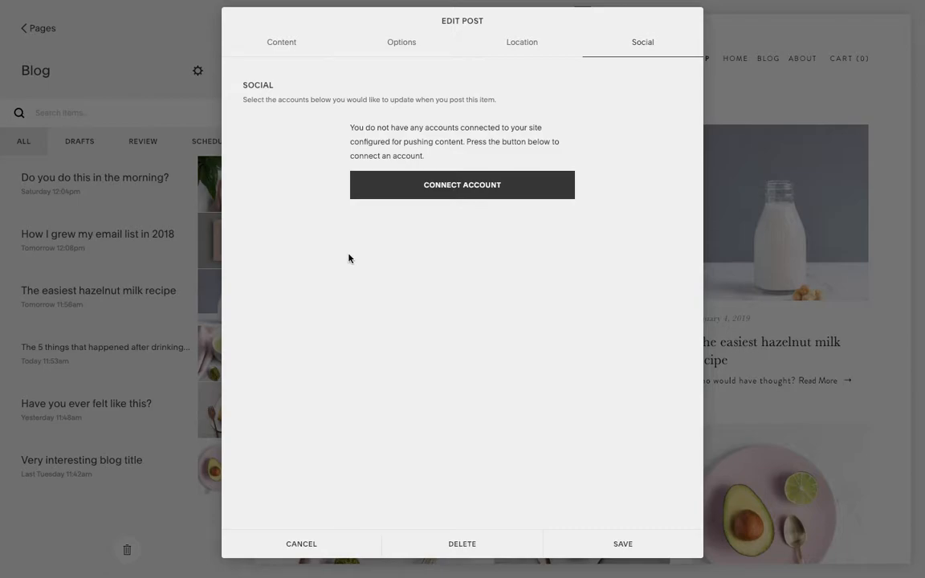
click(288, 48)
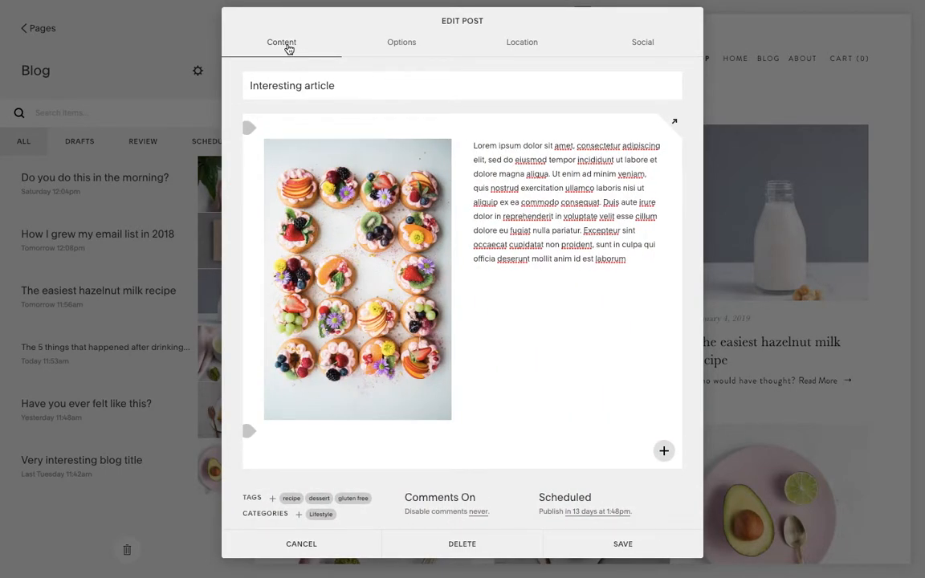
Set the post's status to Published and its publication date to December 31, 2018.
click(552, 497)
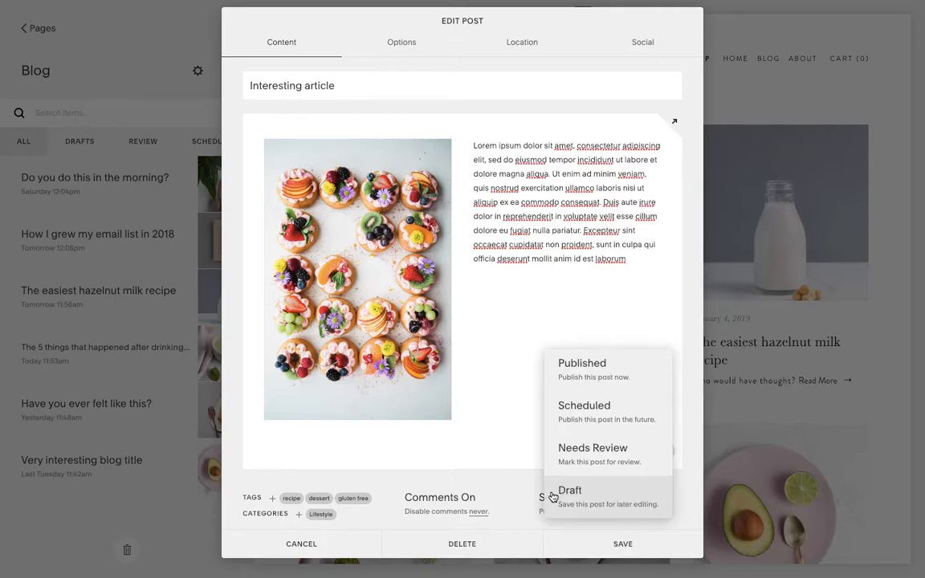
click(568, 379)
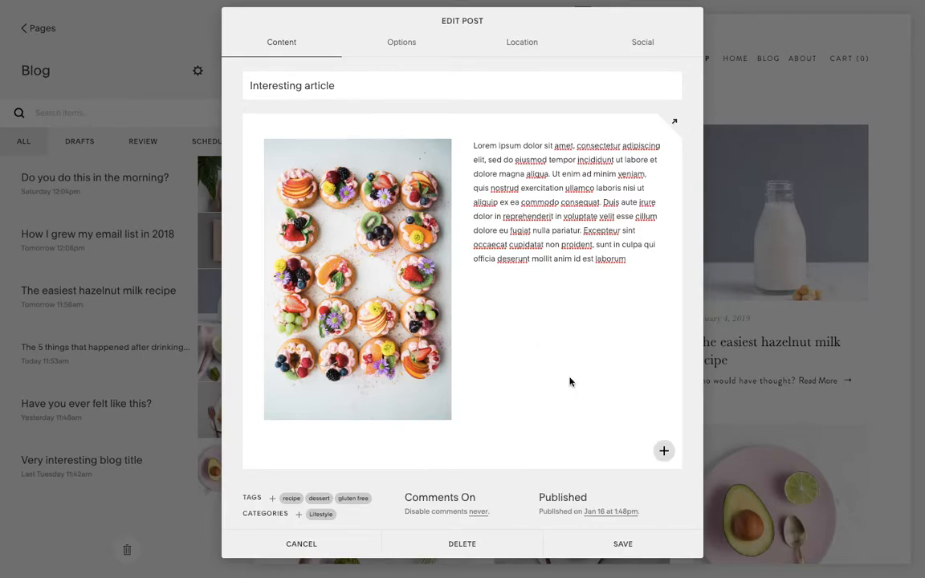
click(601, 516)
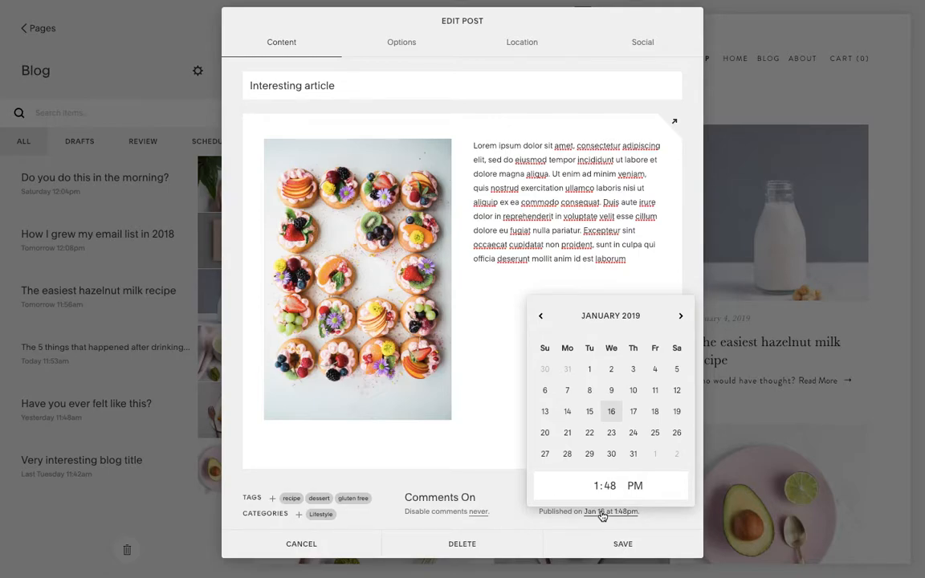
click(542, 318)
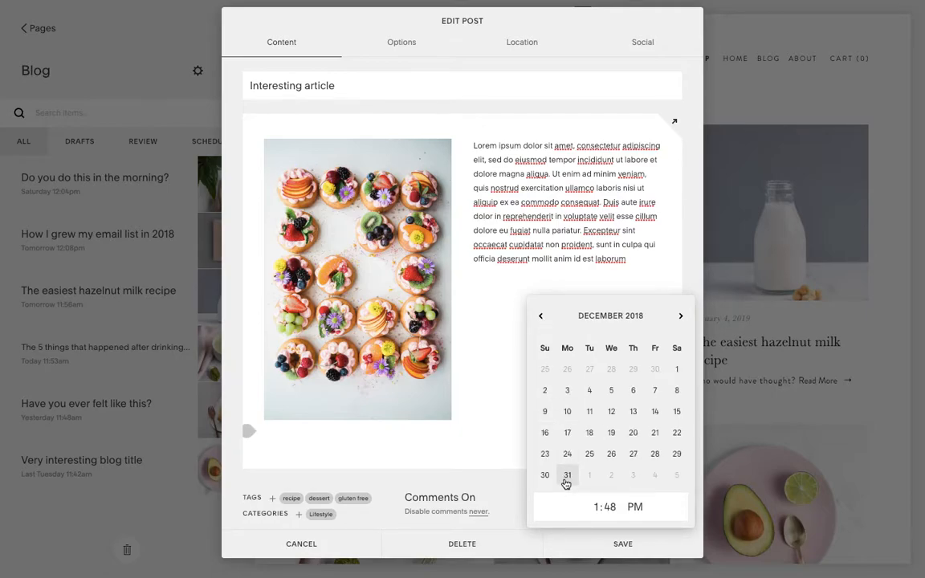
click(567, 475)
click(516, 492)
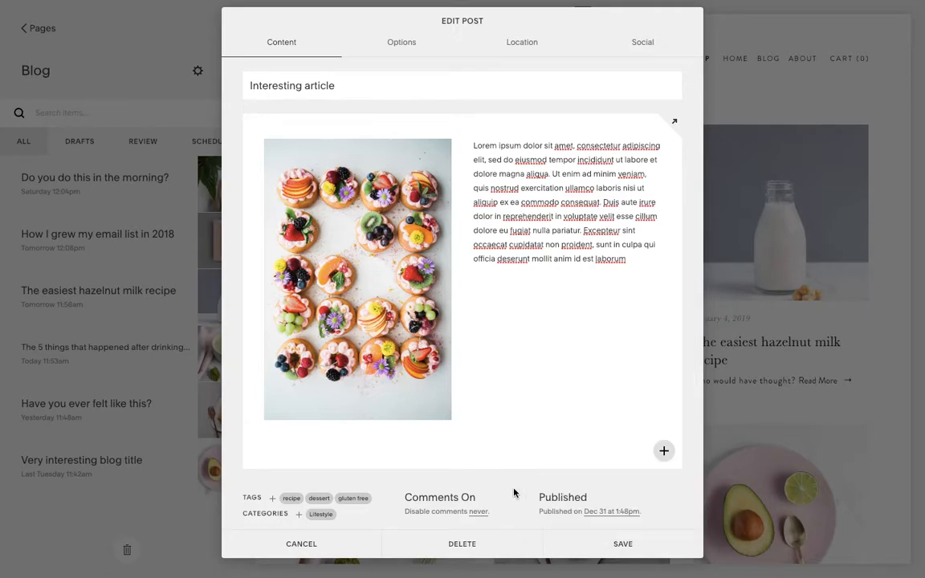
Review the post's date, comment and status choices without changing them, and save the post.
click(602, 513)
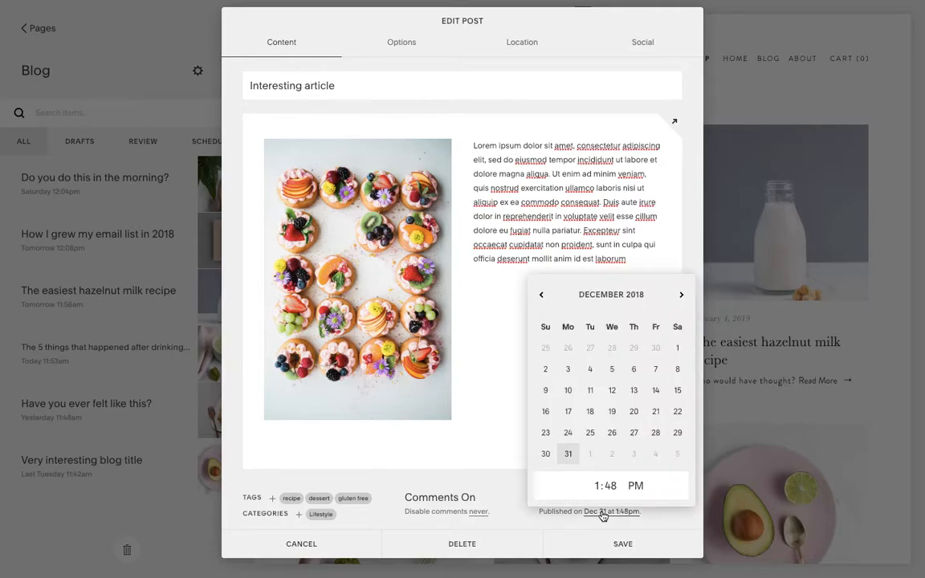
click(517, 505)
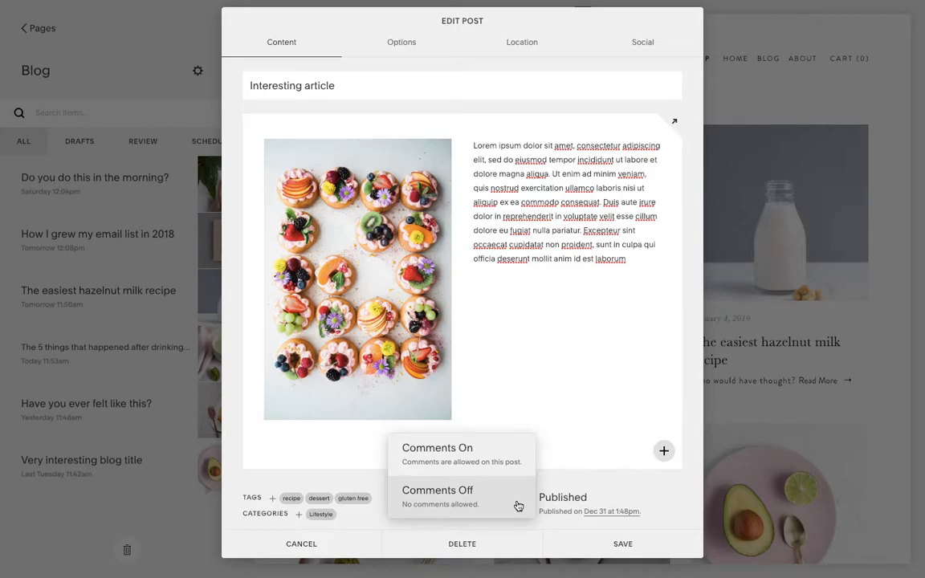
click(580, 502)
click(580, 502)
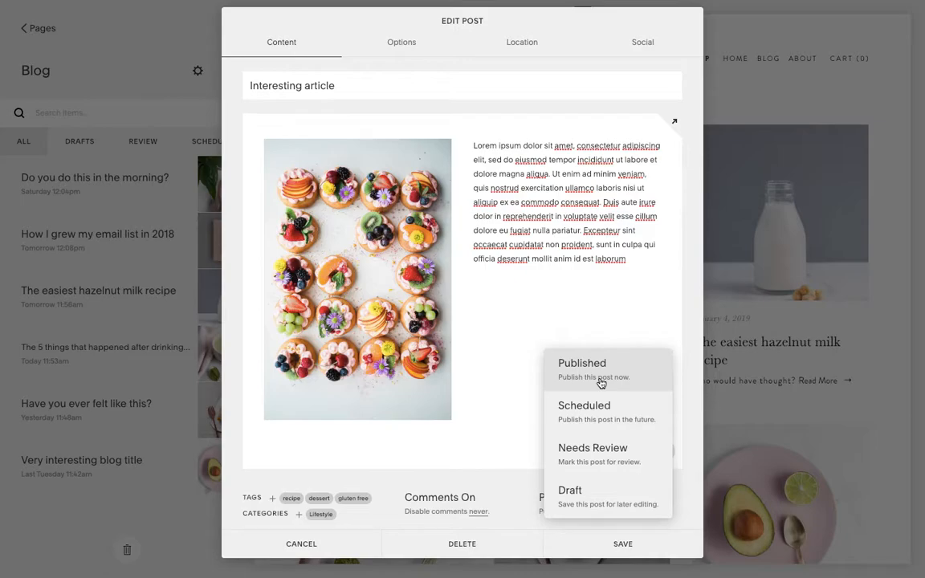
click(692, 409)
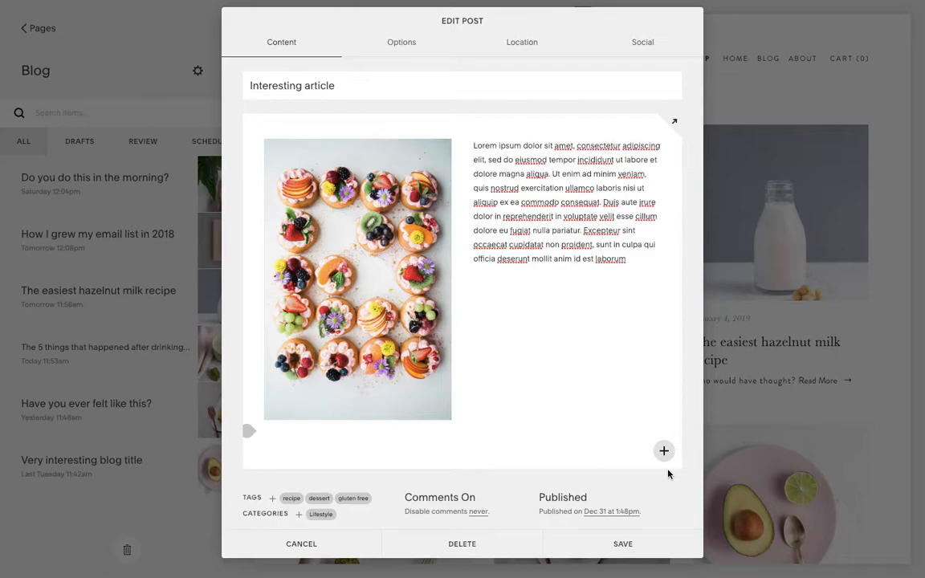
click(630, 545)
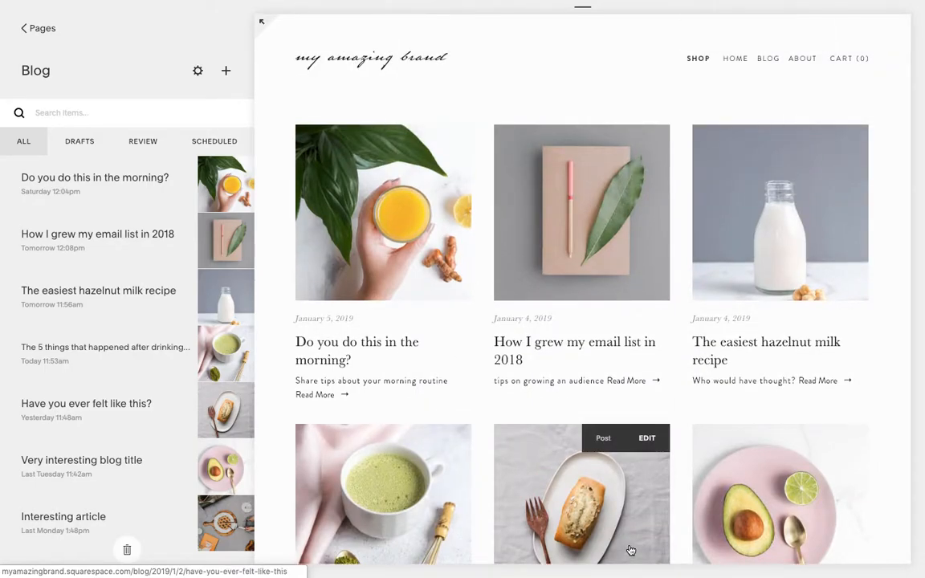
Examine the blog page's post grid to check where the saved article appears and in what order the posts are dated.
scroll(630, 549, down, 7)
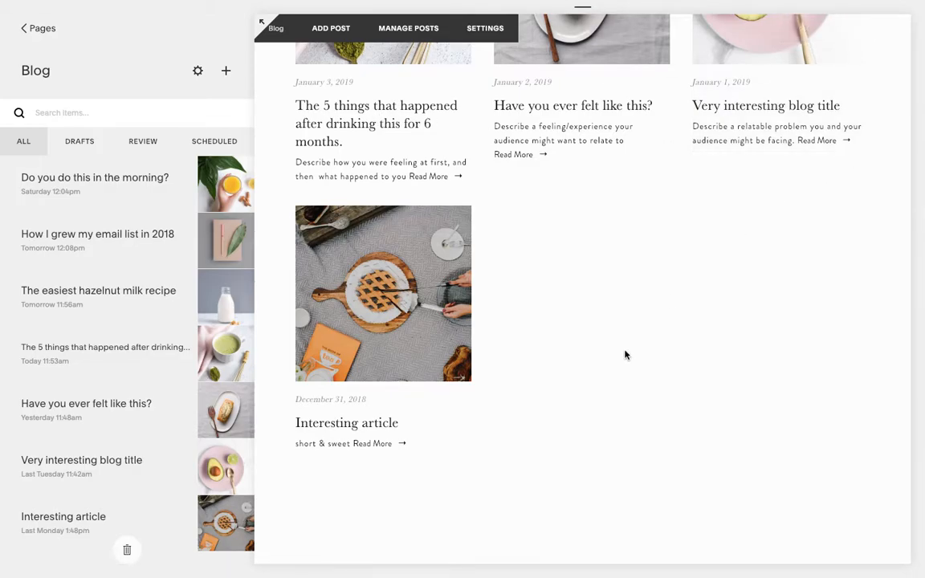
scroll(626, 355, up, 2)
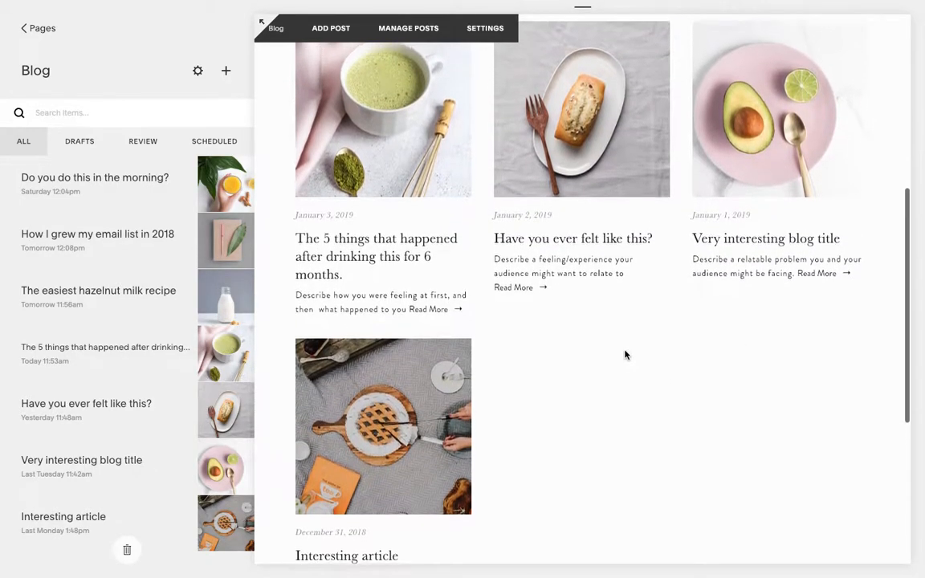
scroll(625, 355, up, 1)
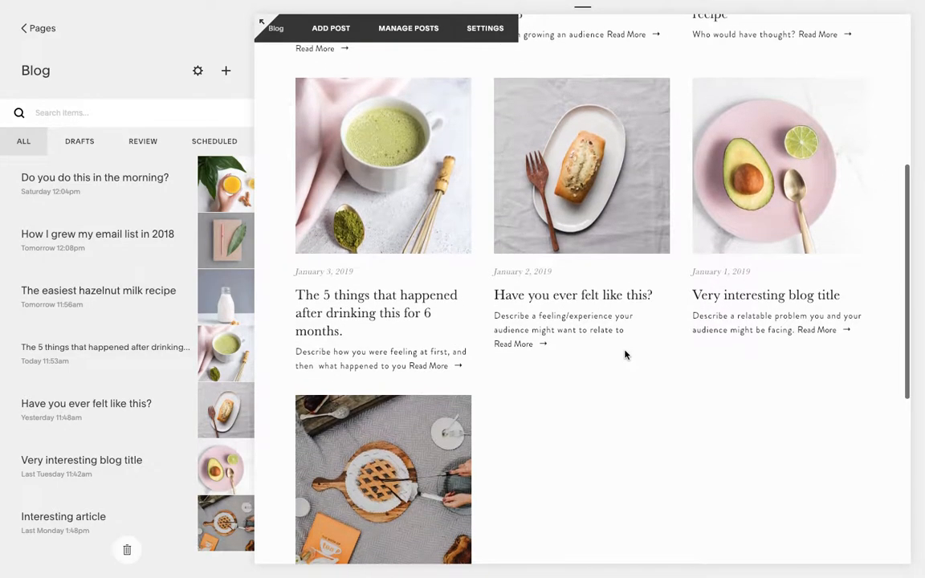
scroll(625, 355, up, 4)
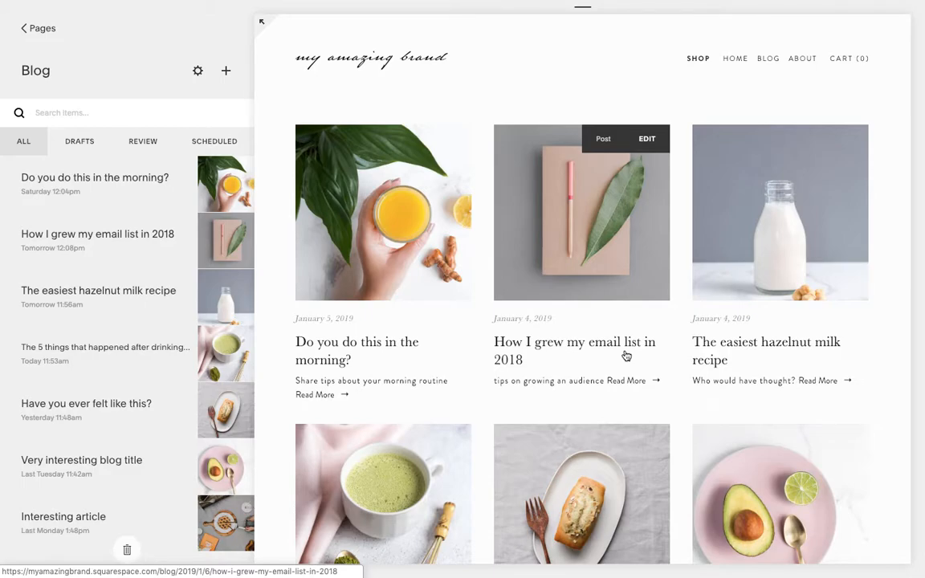
scroll(625, 355, down, 6)
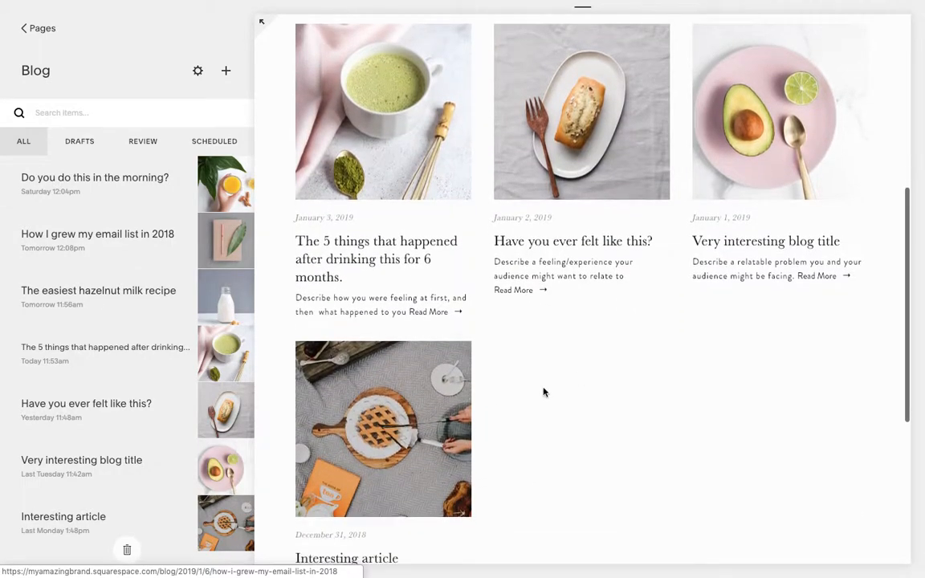
scroll(443, 377, up, 2)
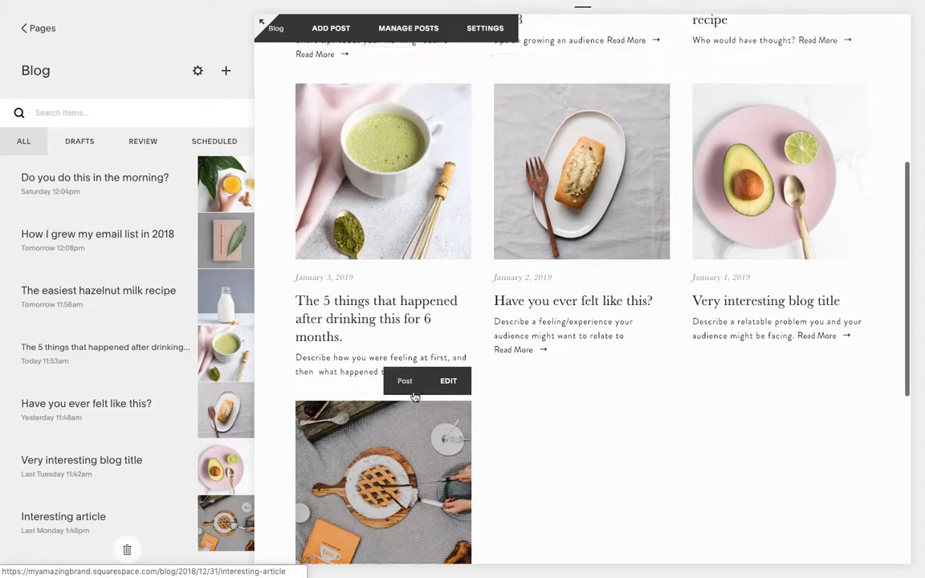
scroll(571, 270, up, 3)
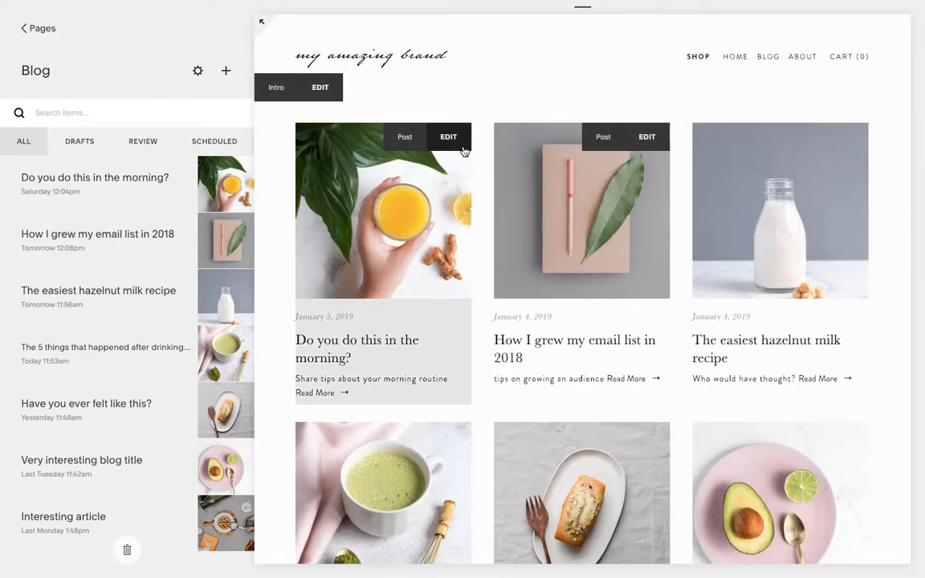
Open the "Interesting article" and "Do you do this in the morning?" posts for editing in turn, saving each without changes.
scroll(444, 322, down, 5)
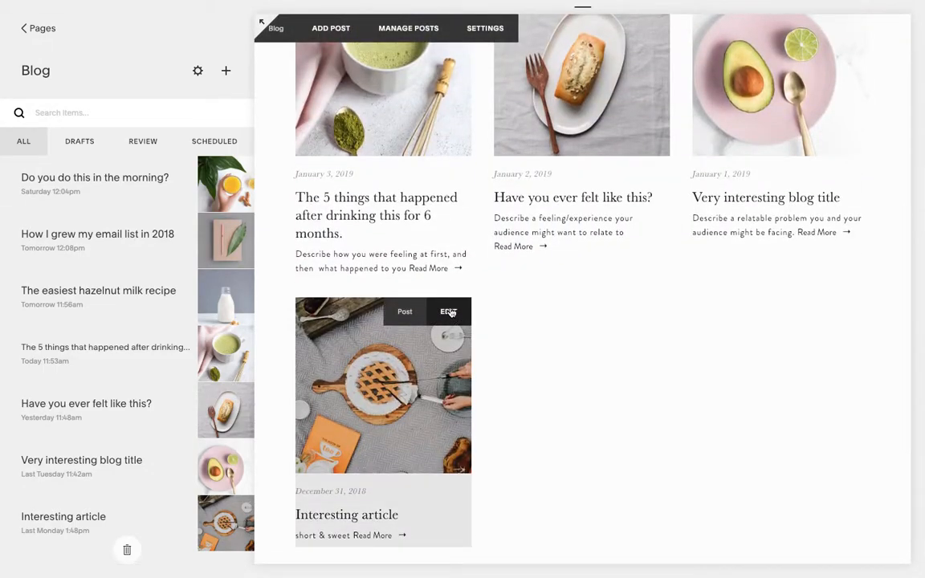
click(447, 311)
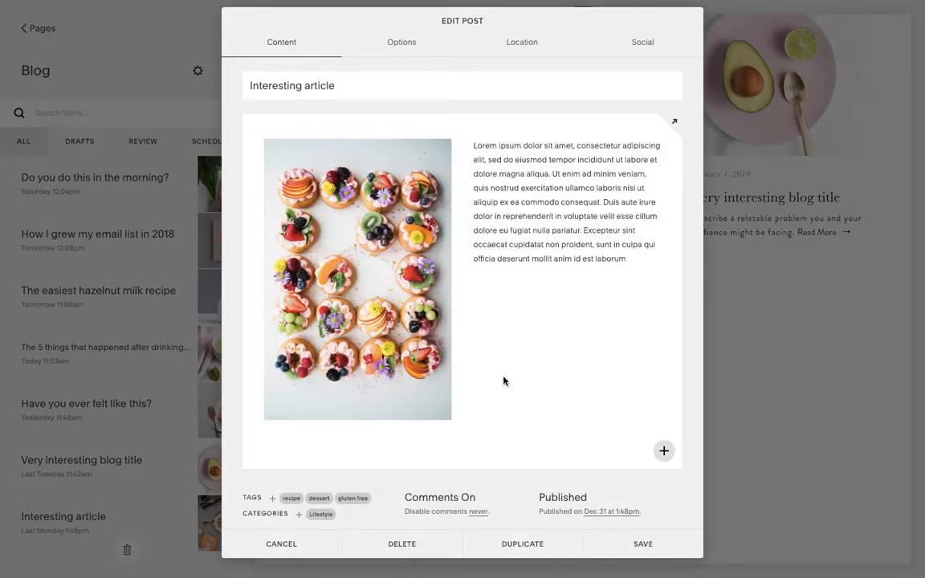
click(643, 544)
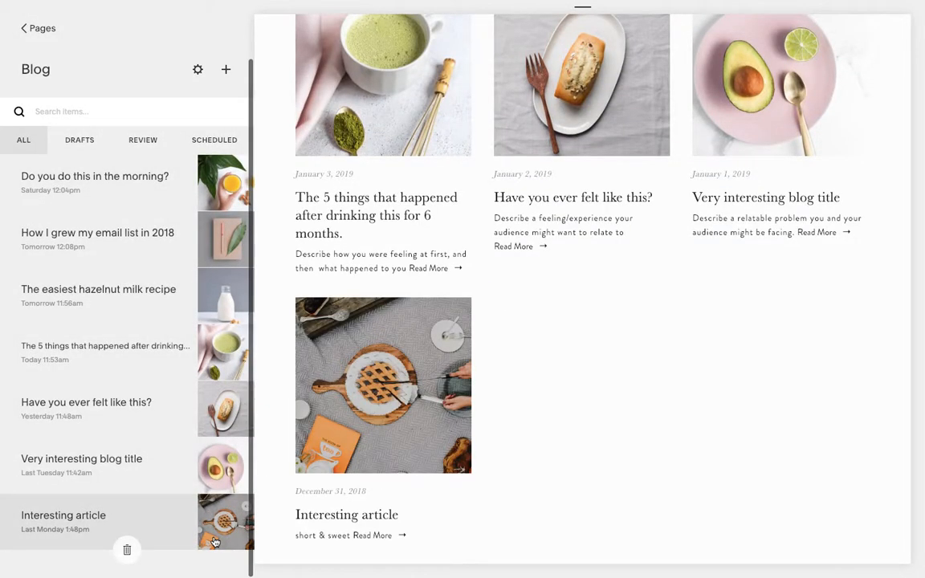
click(223, 174)
click(223, 174)
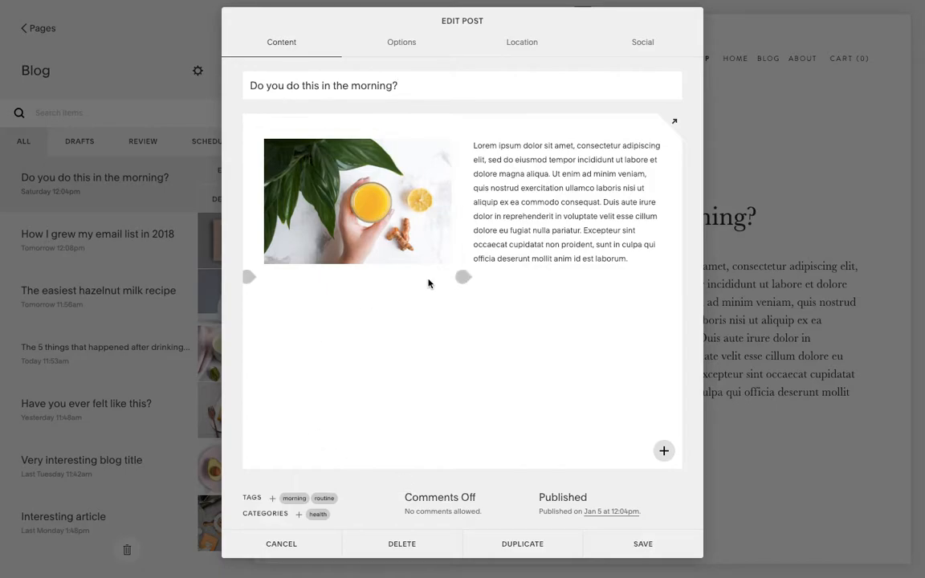
click(646, 551)
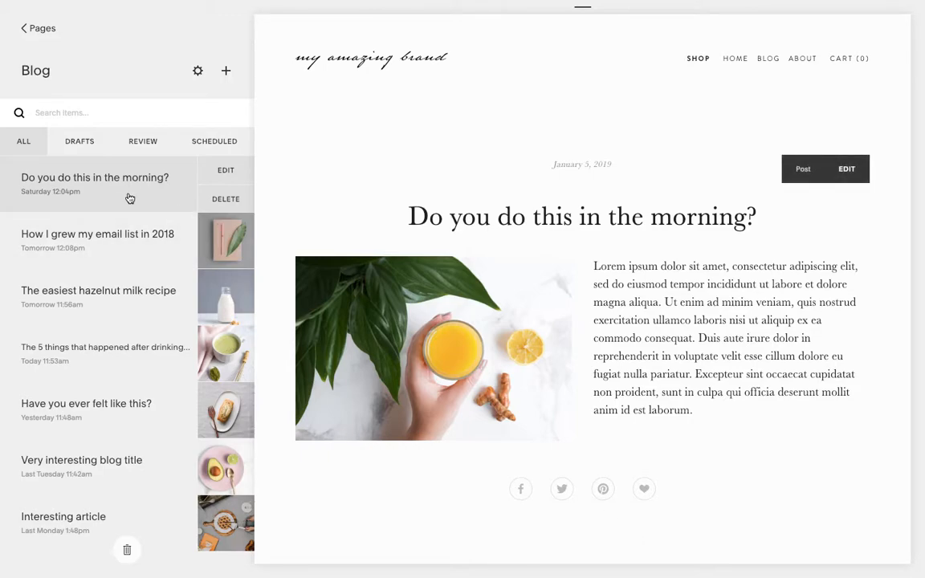
Show the post "How I grew my email list in 2018" and open it for editing directly on the page.
click(115, 255)
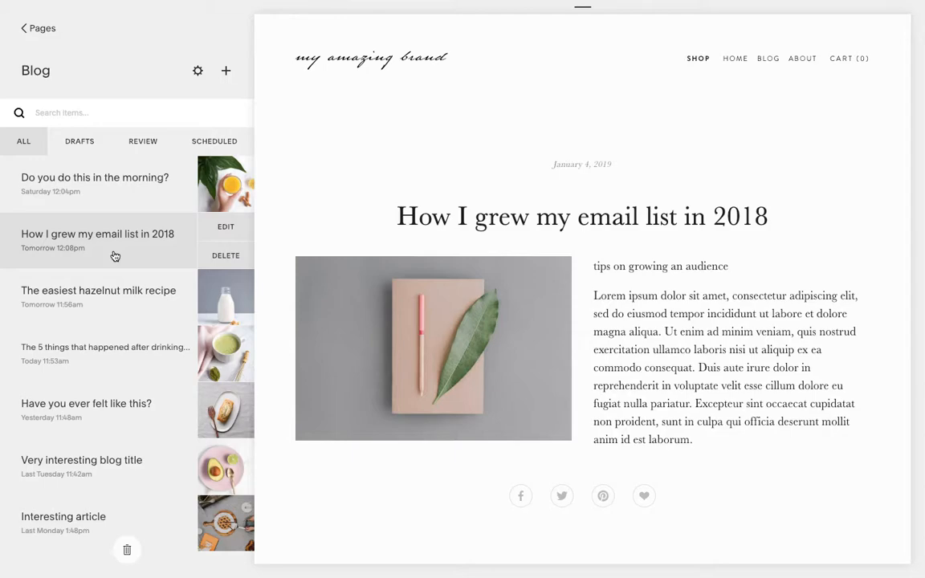
mouse_move(512, 248)
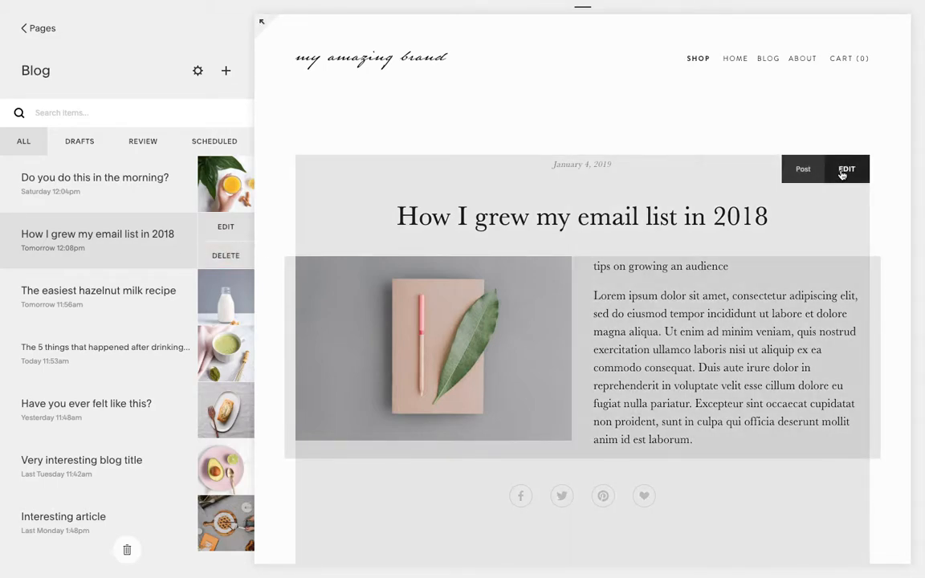
click(842, 173)
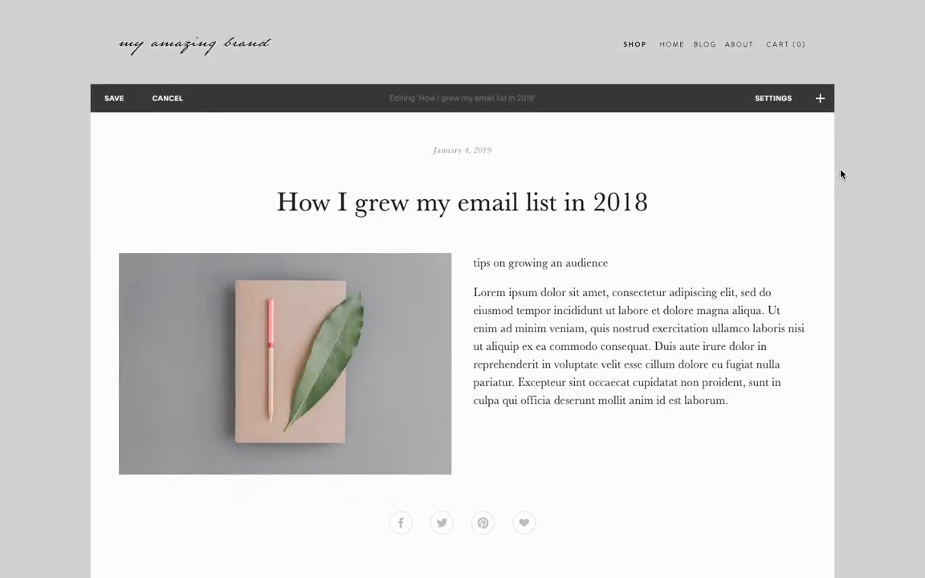
scroll(583, 472, down, 5)
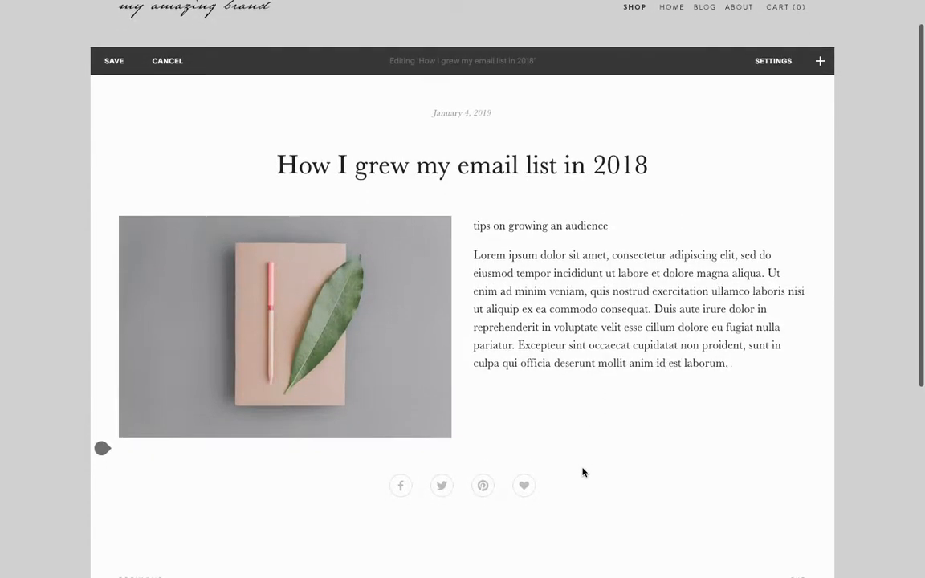
scroll(583, 472, up, 5)
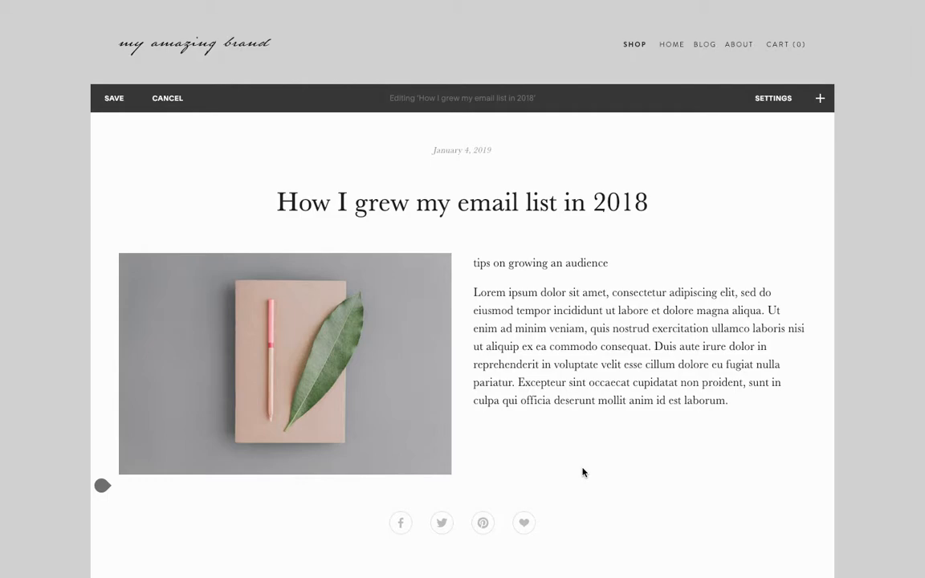
click(729, 398)
key(Return)
key(Return)
key(BackSpace)
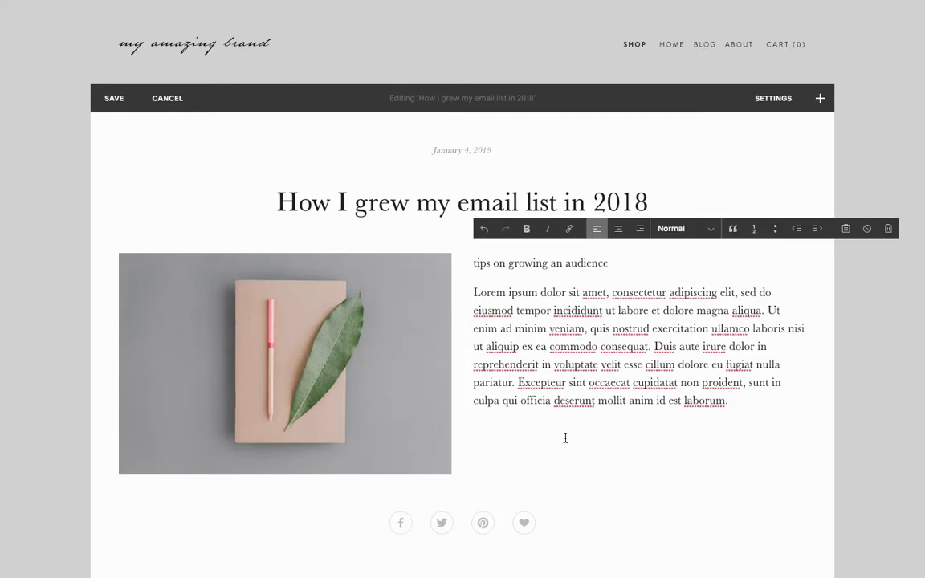
Add a text block below the post's image, fill it with the "Lorem ipsum dolor sit amet" paragraph and save the post.
click(102, 487)
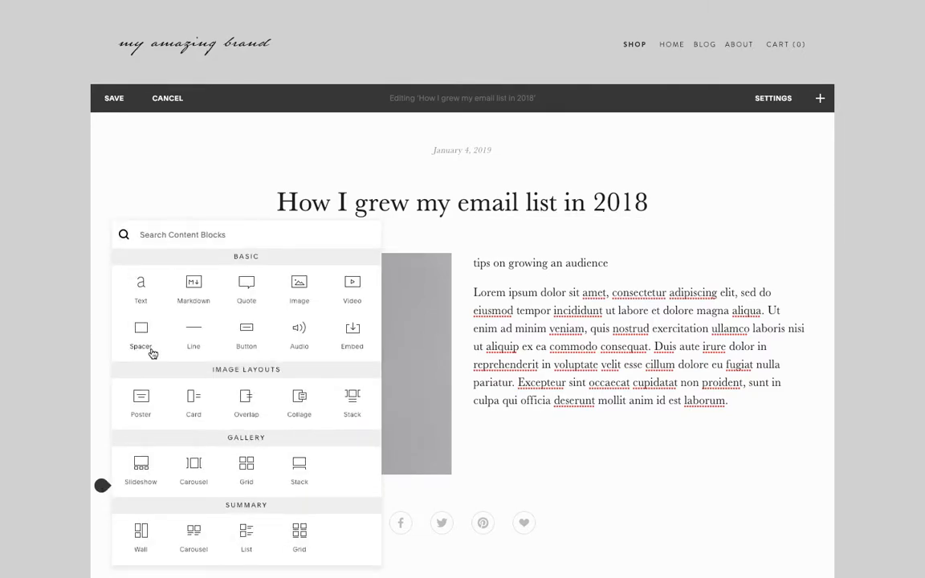
click(135, 297)
click(159, 506)
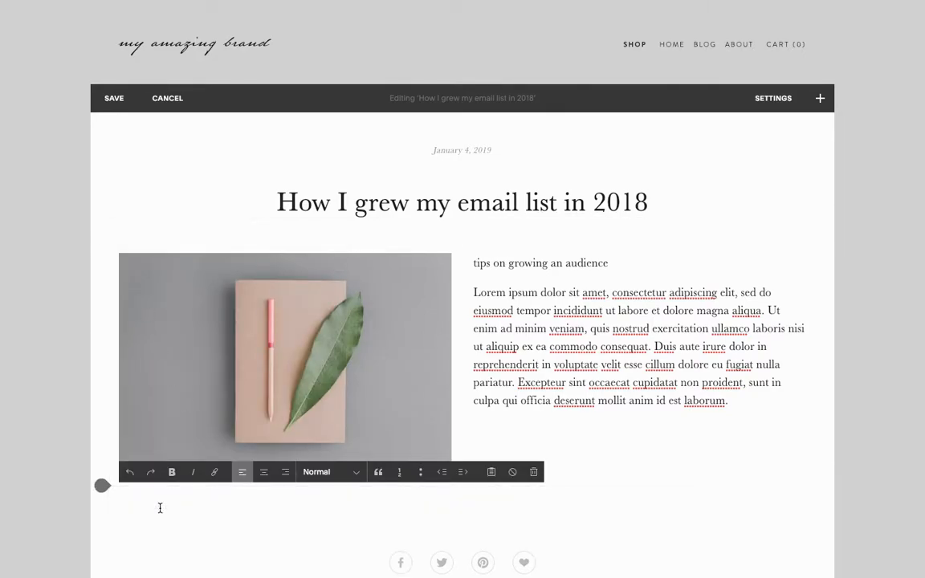
text(Lorem ipsum dolor sit amet, consectetur adipiscing elit, sed do eiusmod tempor incididunt ut labore et dolore magna aliqua. Ut enim ad minim veniam, quis nostrud exercitation ullamco laboris nisi ut aliquip ex ea commodo consequat. Duis aute irure dolor in reprehenderit in voluptate velit esse cillum dolore eu fugiat nulla pariatur. Excepteur sint occaecat cupidatat non proident, sunt in culpa qui officia deserunt mollit anim id est laborum)
click(114, 97)
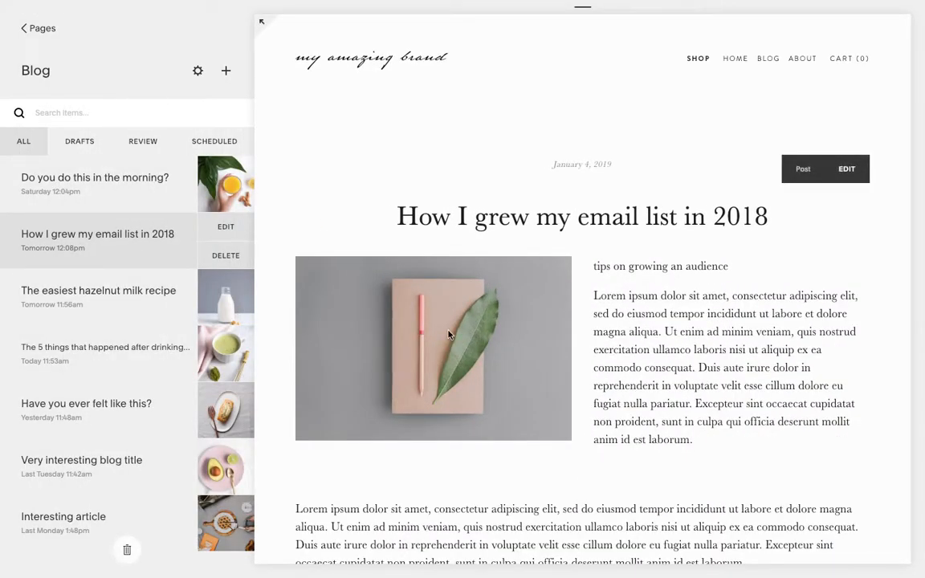
scroll(403, 297, down, 5)
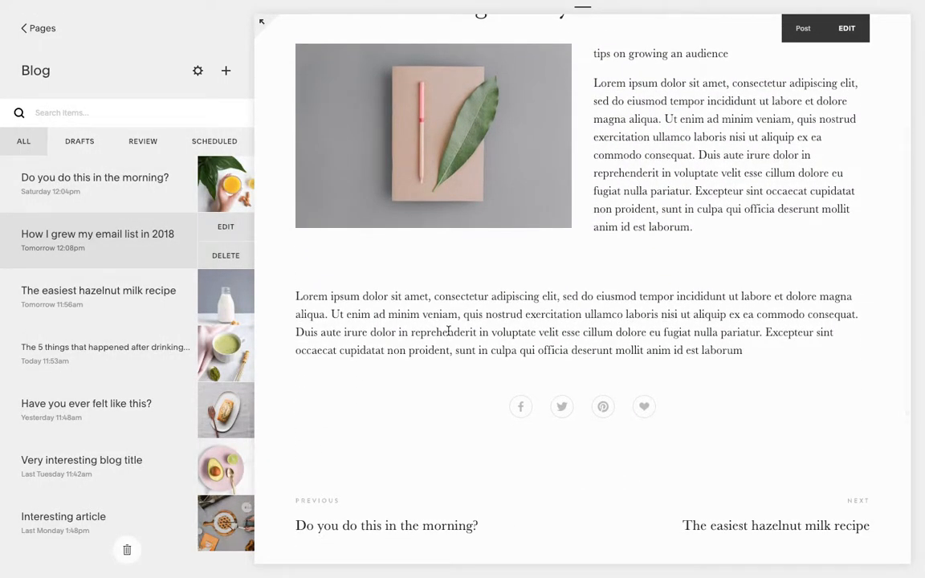
scroll(448, 331, up, 5)
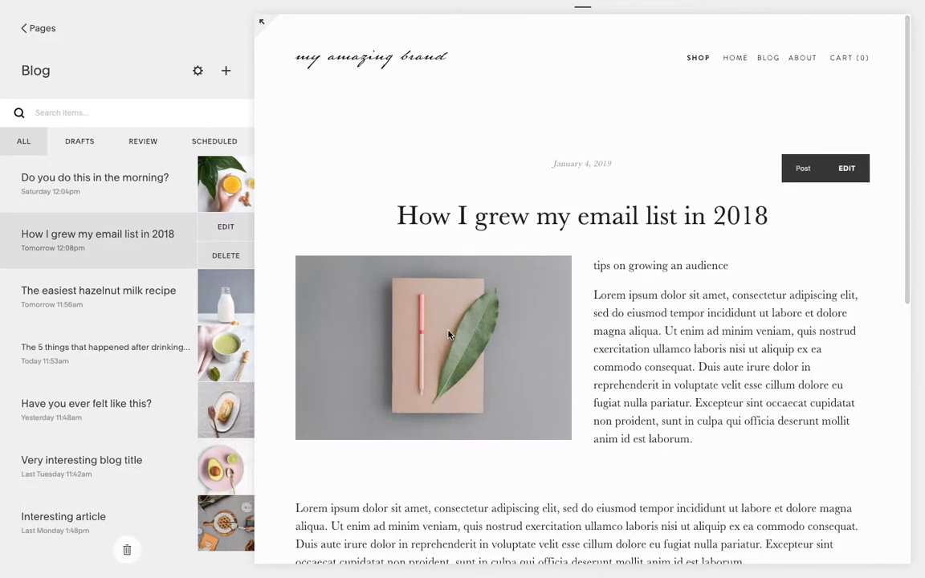